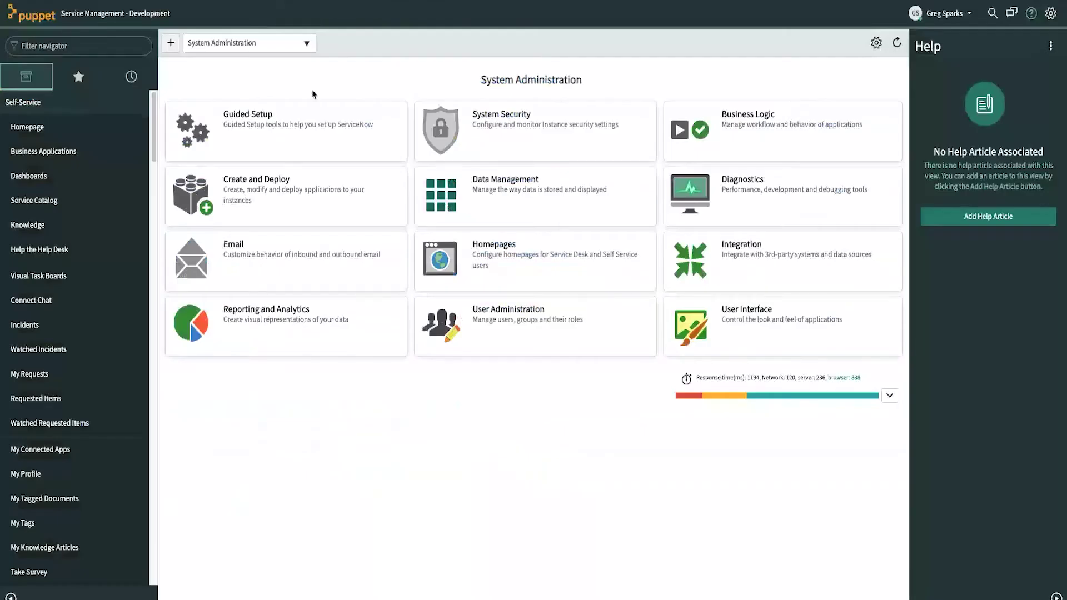
# Filter the navigator to 'puppet' and open the Service Graph Connector for Puppet setup.
pyautogui.click(113, 48)
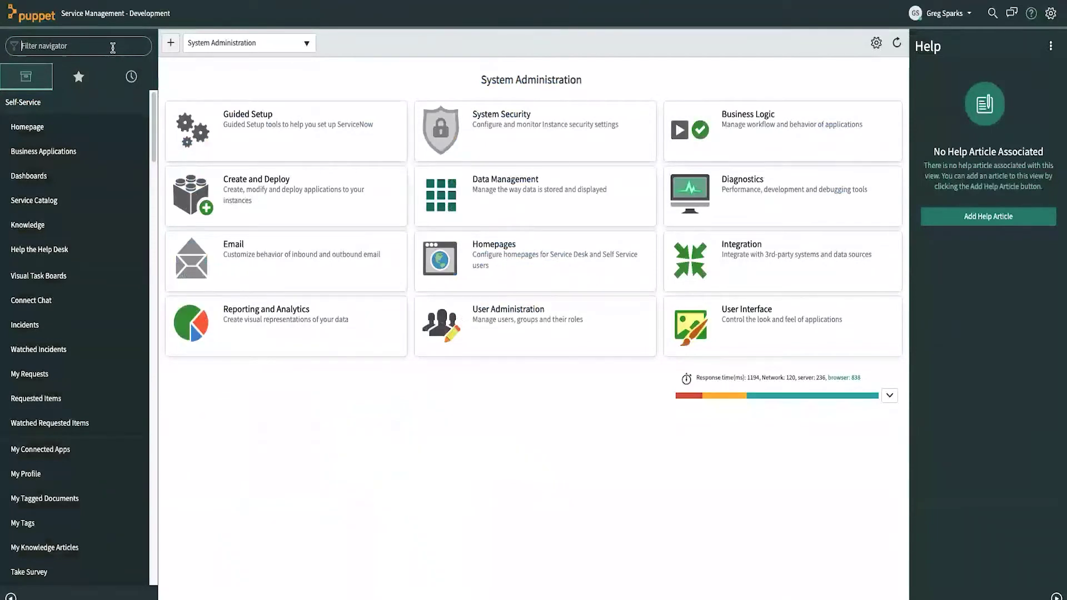
pyautogui.write('puppet')
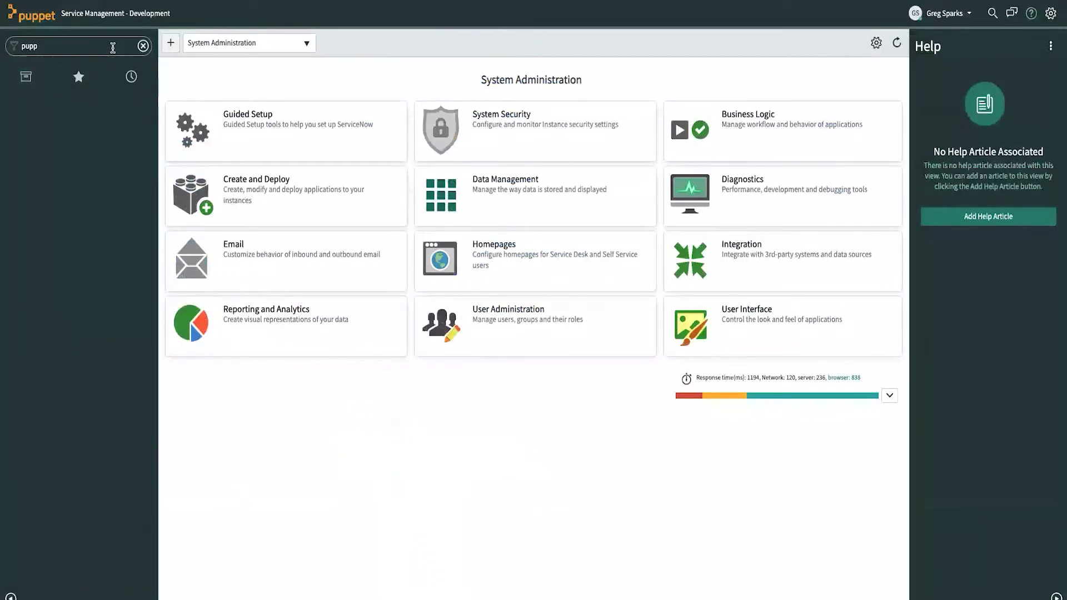
pyautogui.click(34, 129)
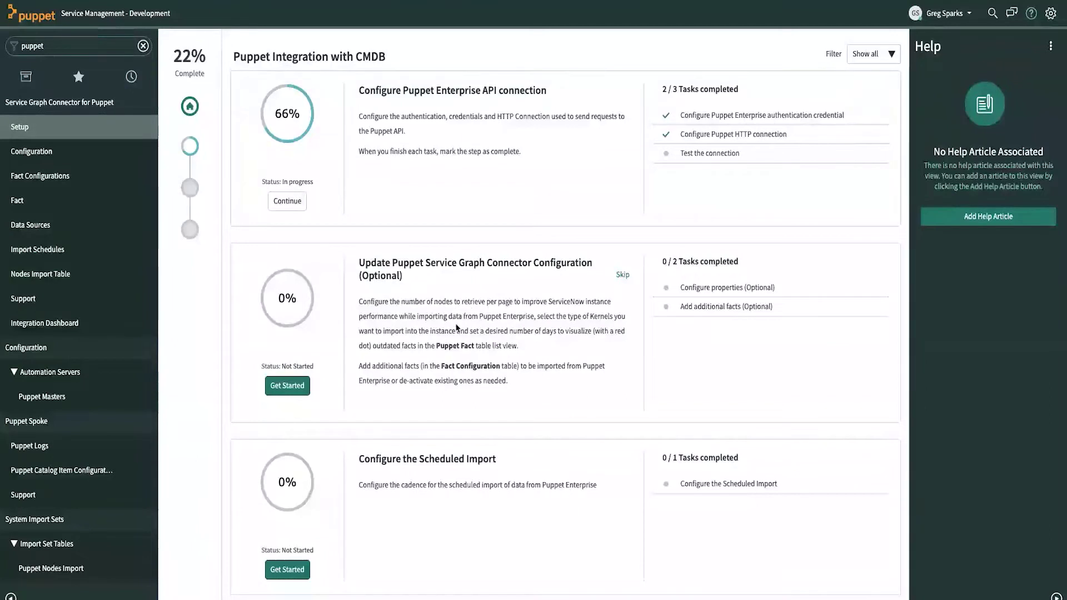
# Review the additional-facts configuration list, then reopen the optional connector configuration step from Setup.
pyautogui.click(295, 386)
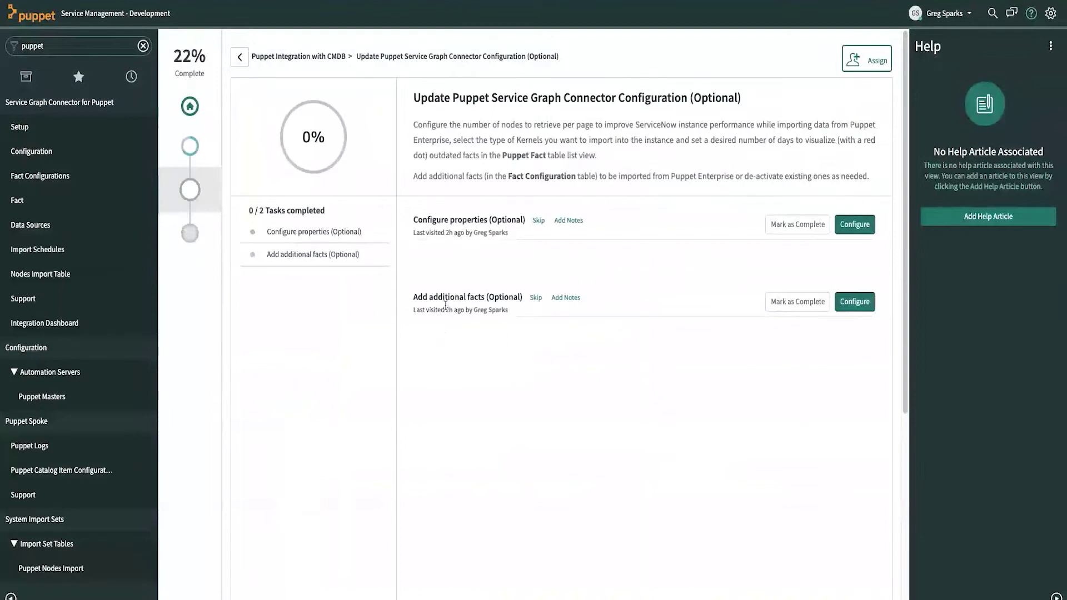
pyautogui.click(865, 305)
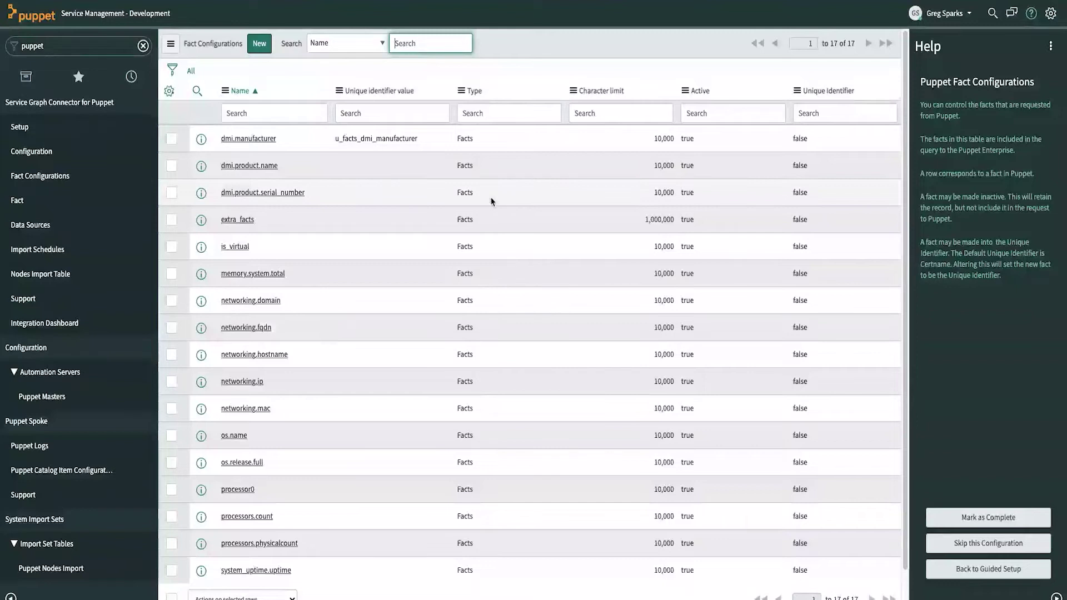
pyautogui.scroll(-1, 635, 456)
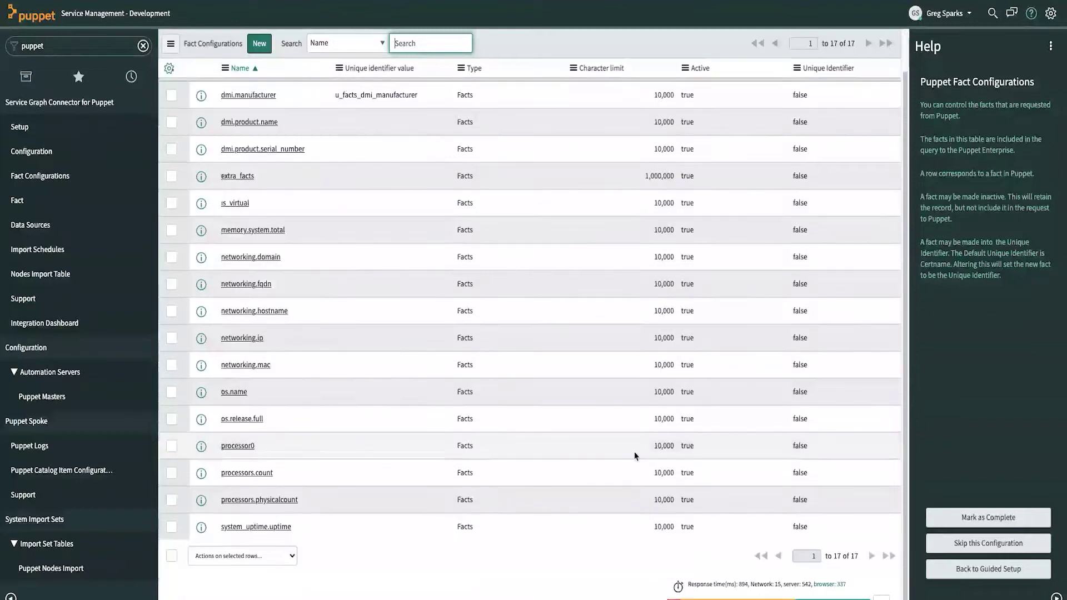
pyautogui.click(61, 127)
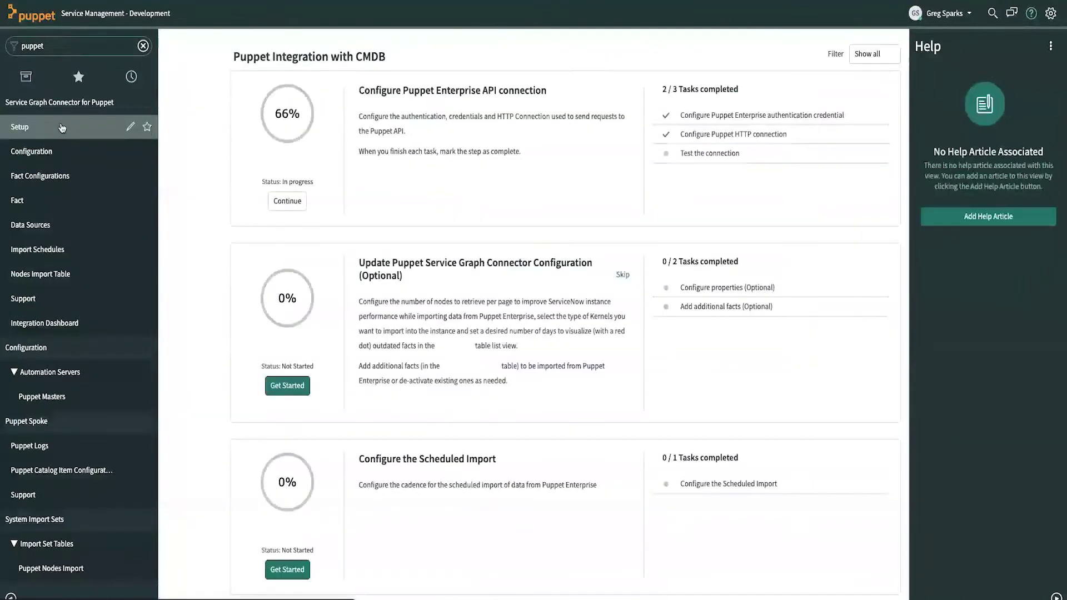
pyautogui.click(284, 383)
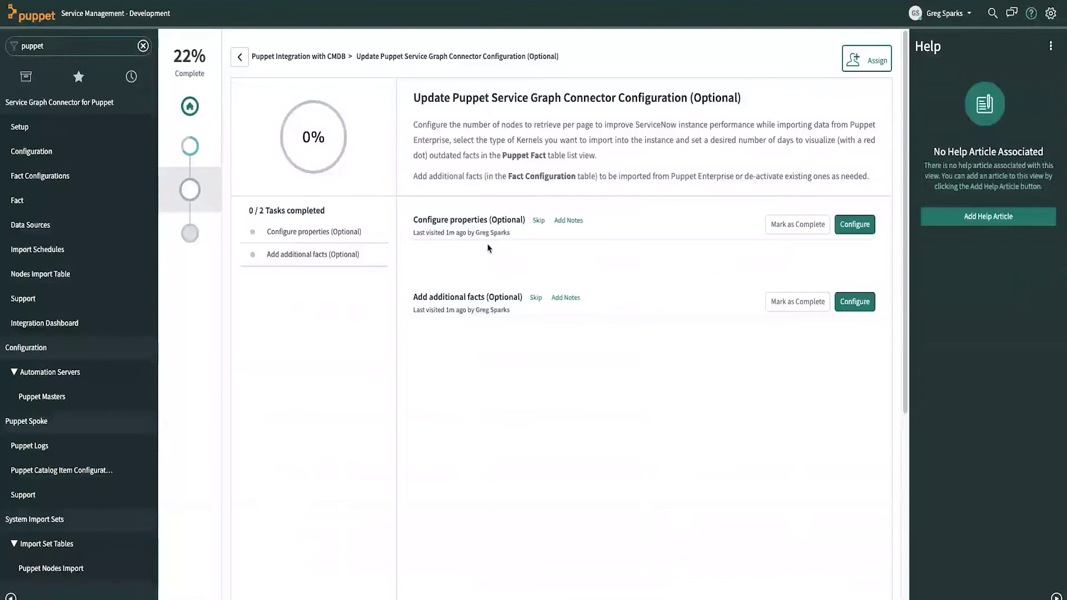
# Keep connector properties at 50 nodes per page, 7 days and All kernels, then return to Setup.
pyautogui.click(856, 227)
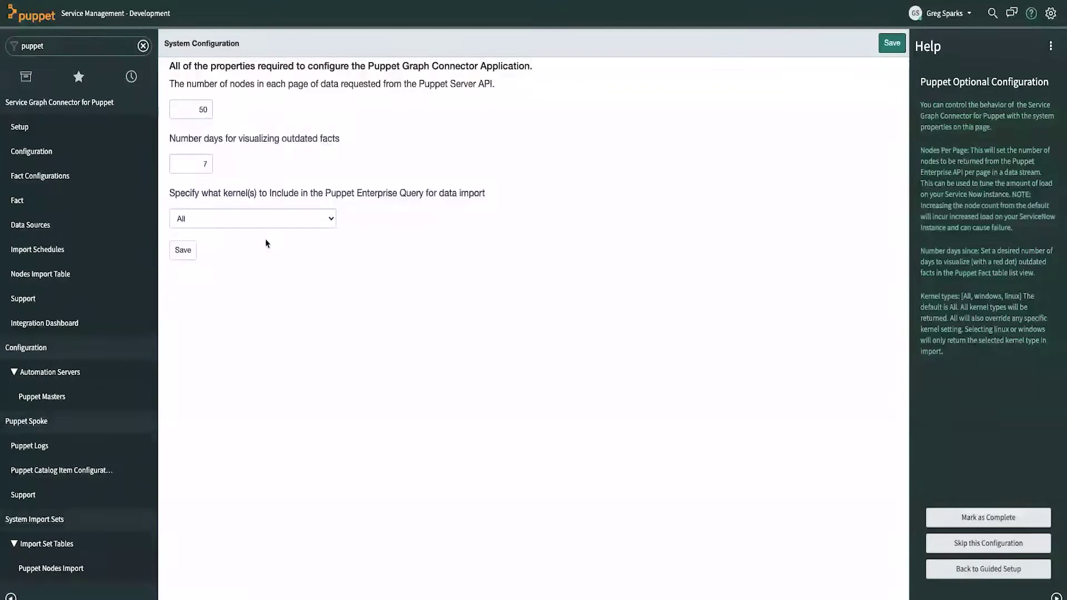
pyautogui.click(283, 223)
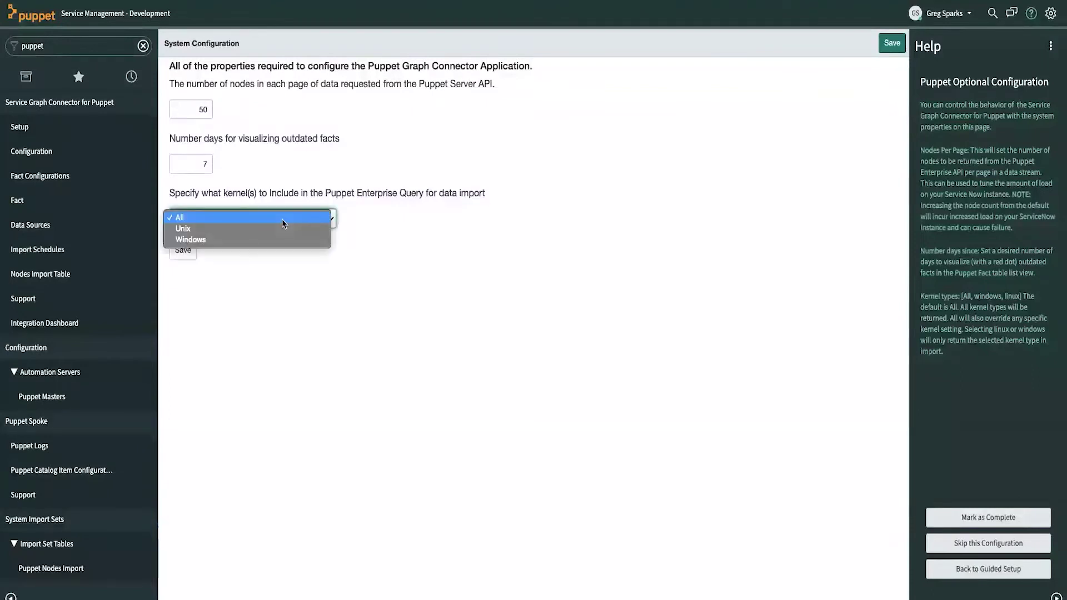
pyautogui.click(282, 219)
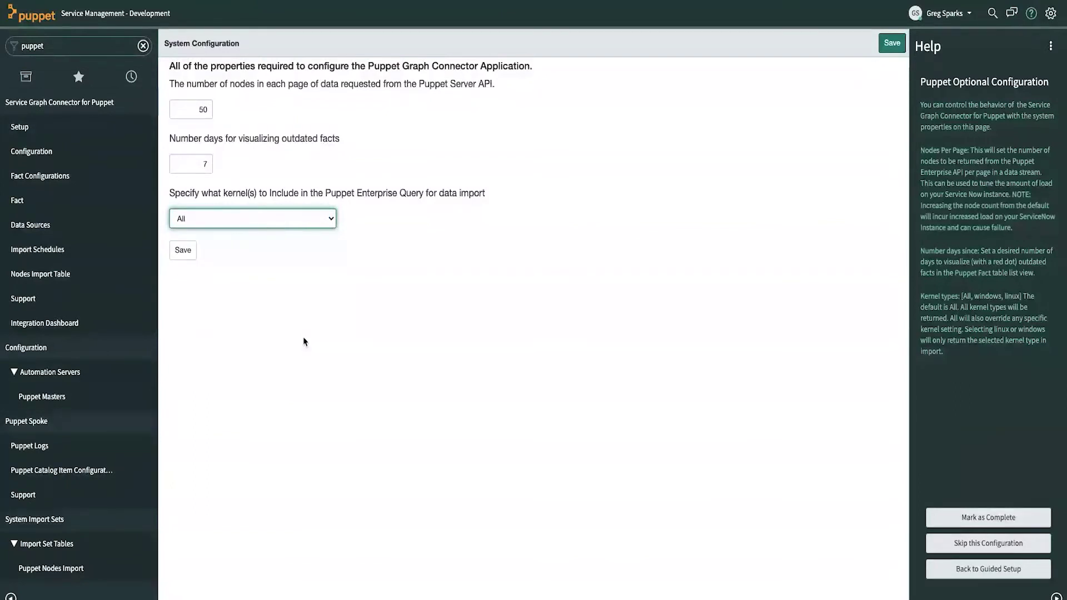
pyautogui.click(75, 134)
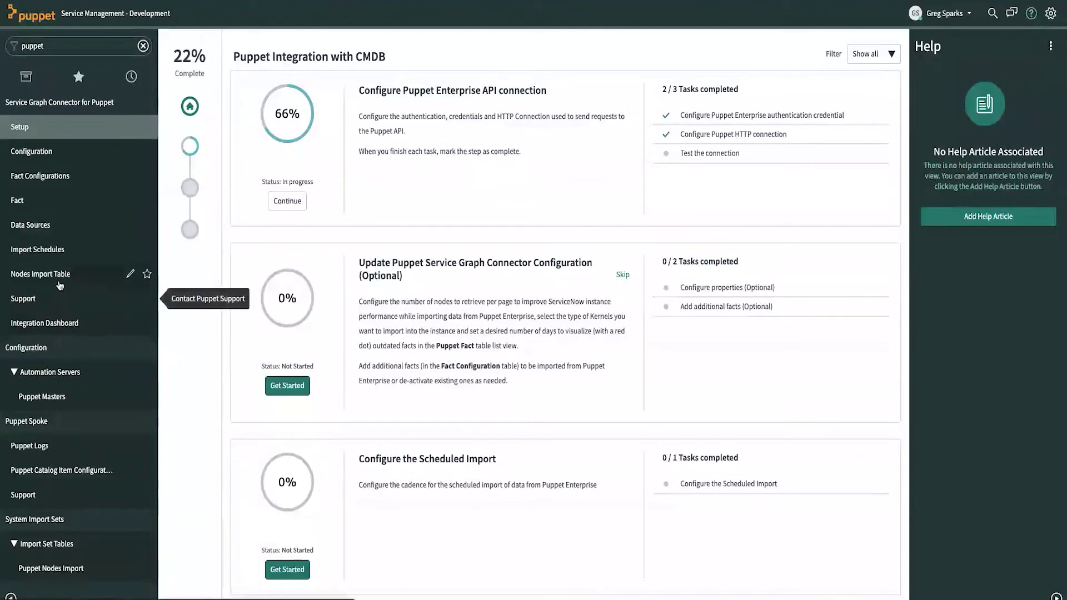
# Execute the SG-Puppet Server scheduled import now and view the Puppet Nodes Imports table.
pyautogui.click(61, 256)
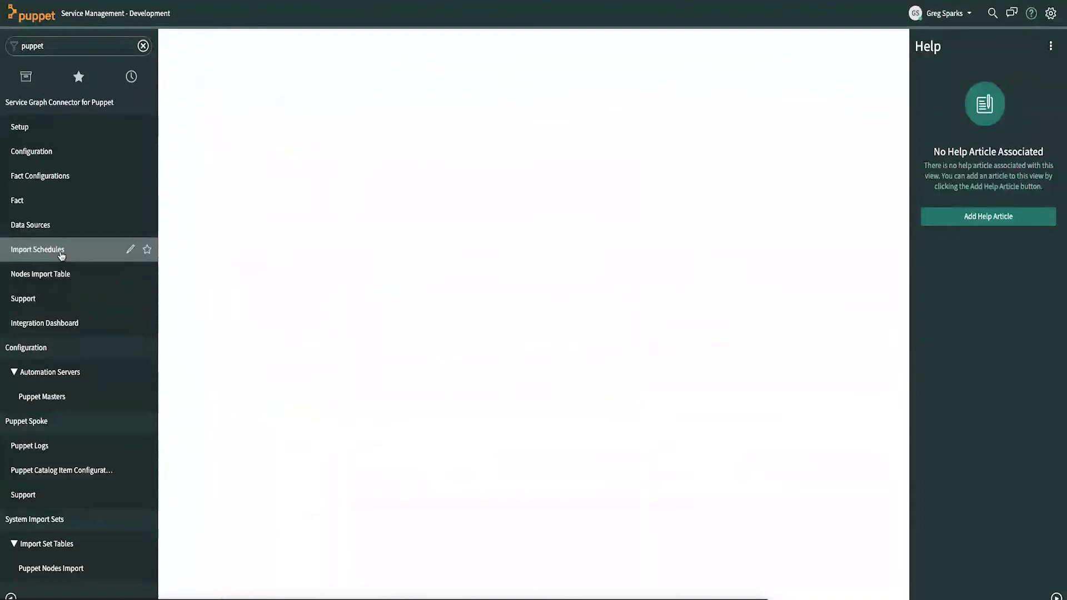
pyautogui.click(262, 143)
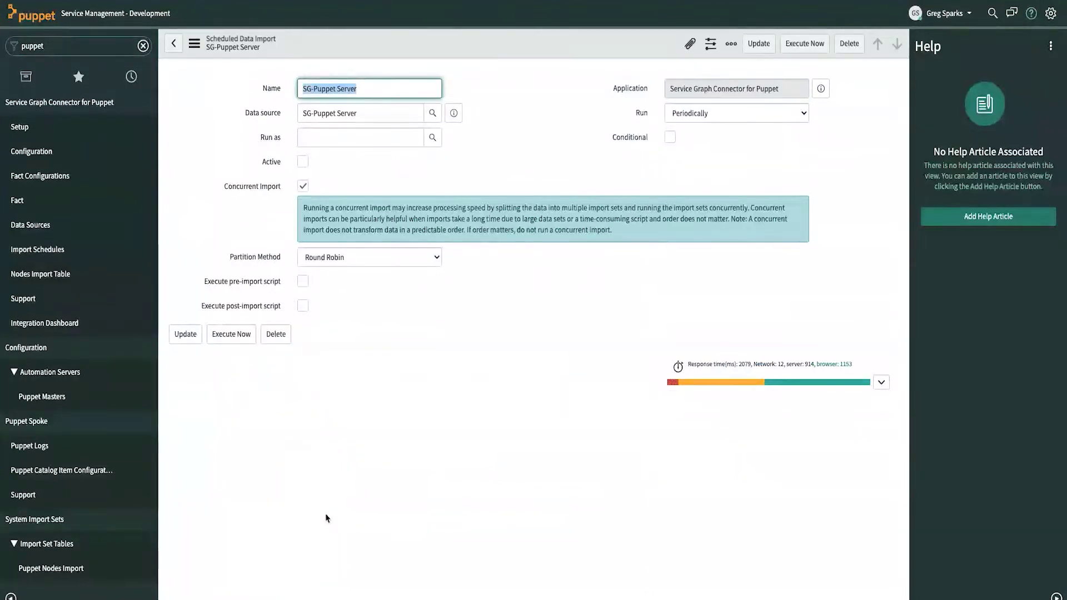
pyautogui.click(237, 344)
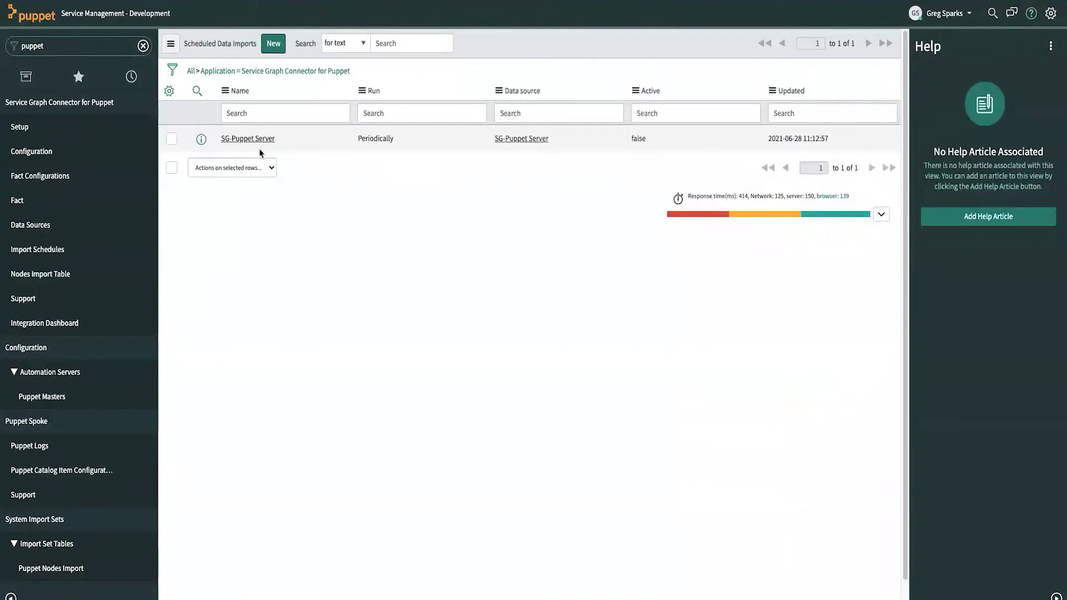
pyautogui.click(53, 276)
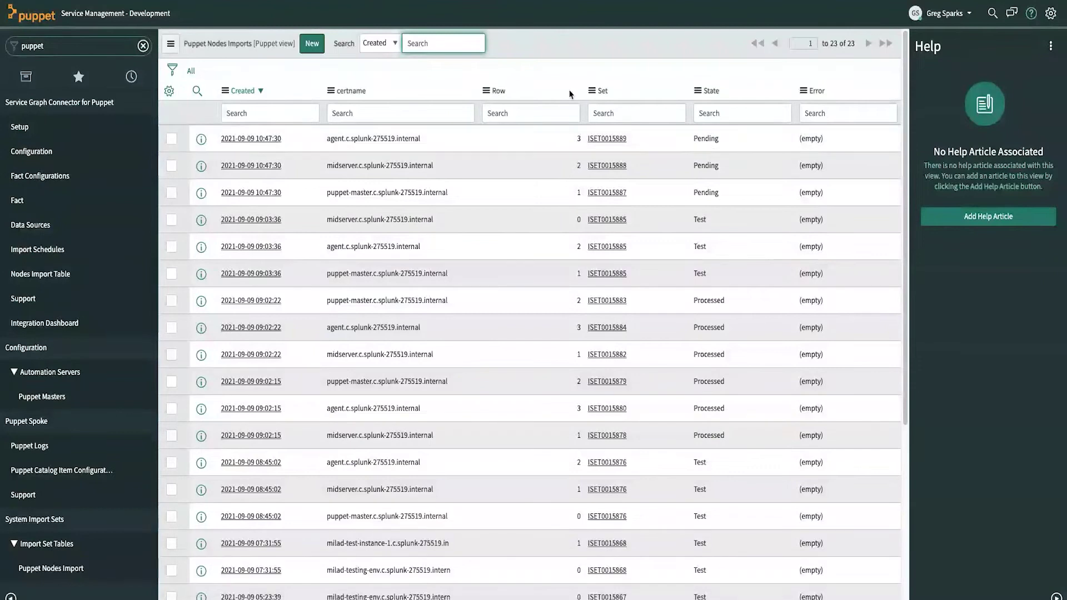
# Refresh the Puppet Nodes Imports list, then filter the navigator to 'etl'.
pyautogui.rightClick(554, 47)
pyautogui.moveTo(567, 81)
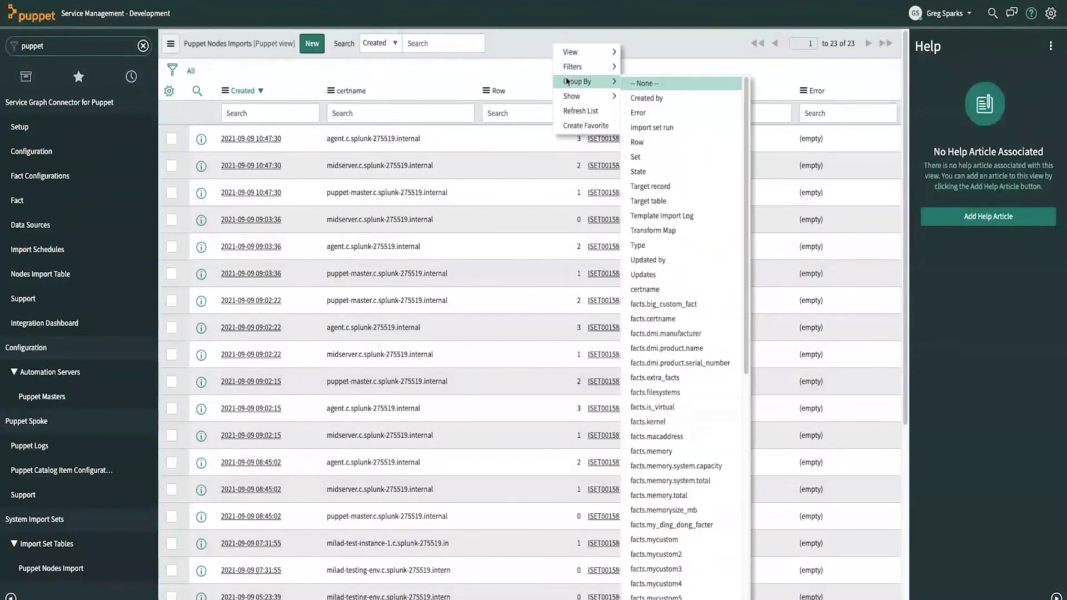
pyautogui.click(578, 111)
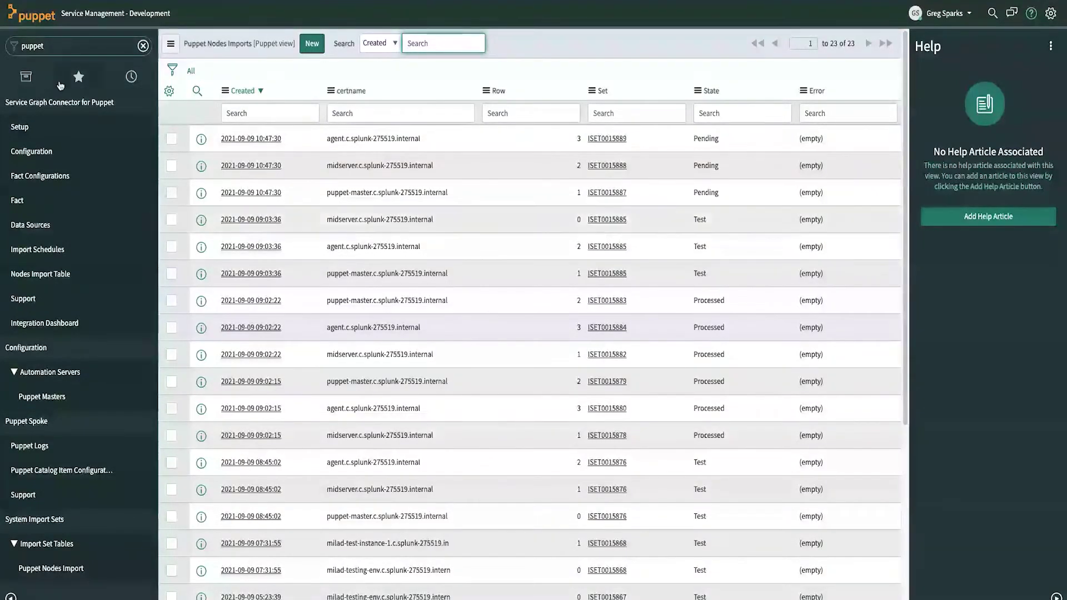
pyautogui.doubleClick(76, 48)
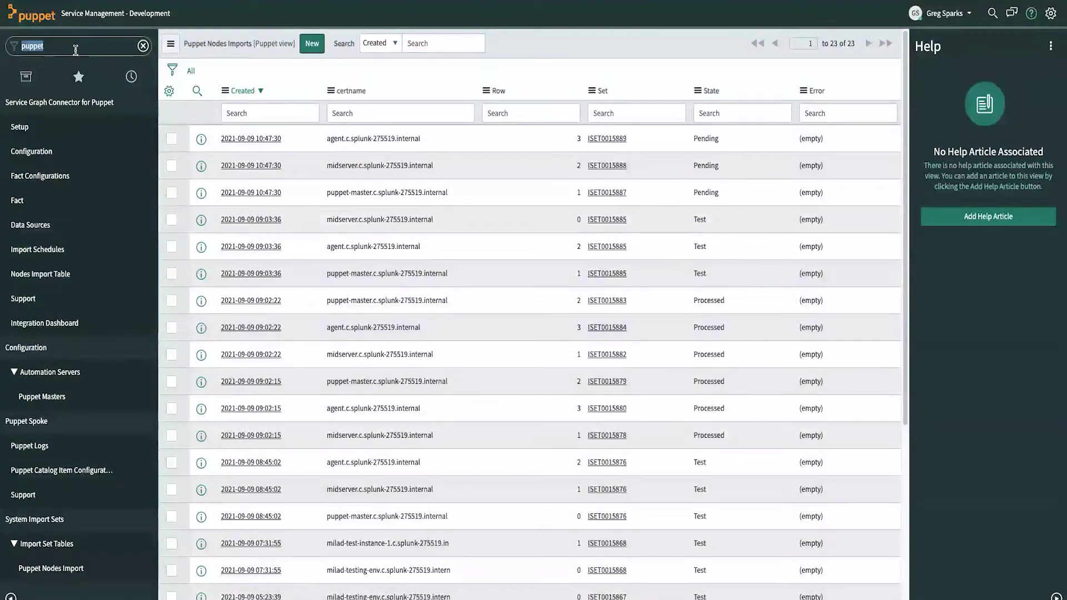
pyautogui.write('etl')
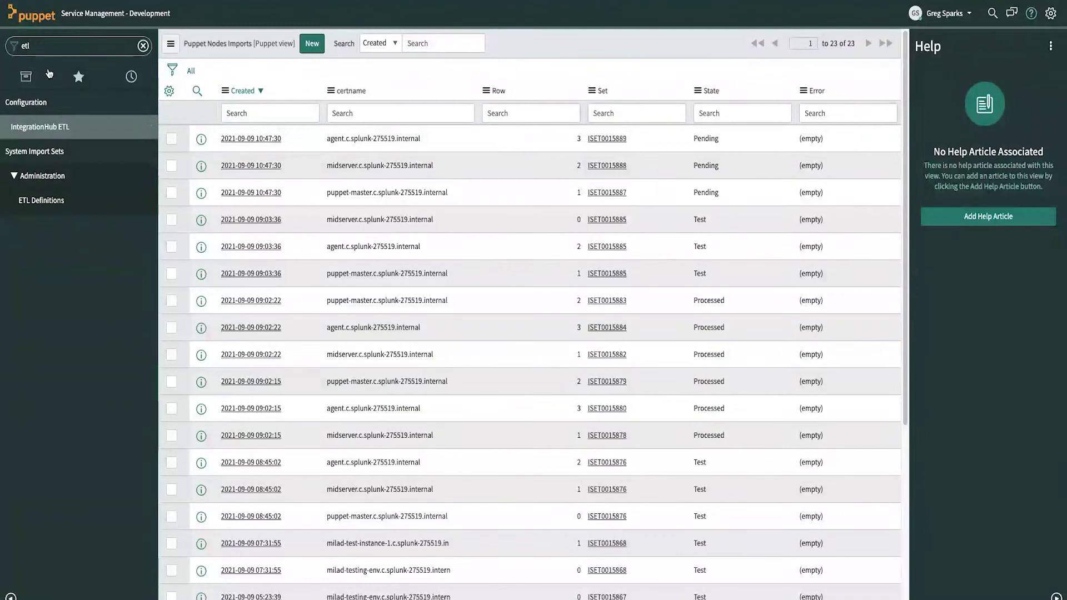
# Open IntegrationHub ETL and select the SG-Puppet Server transform map.
pyautogui.click(54, 129)
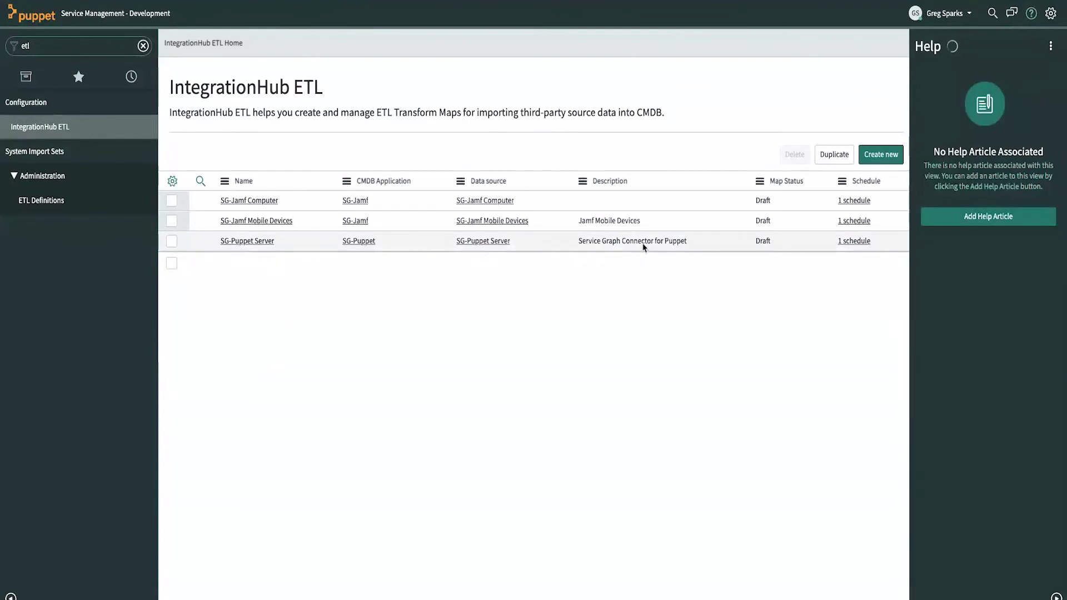
pyautogui.click(259, 243)
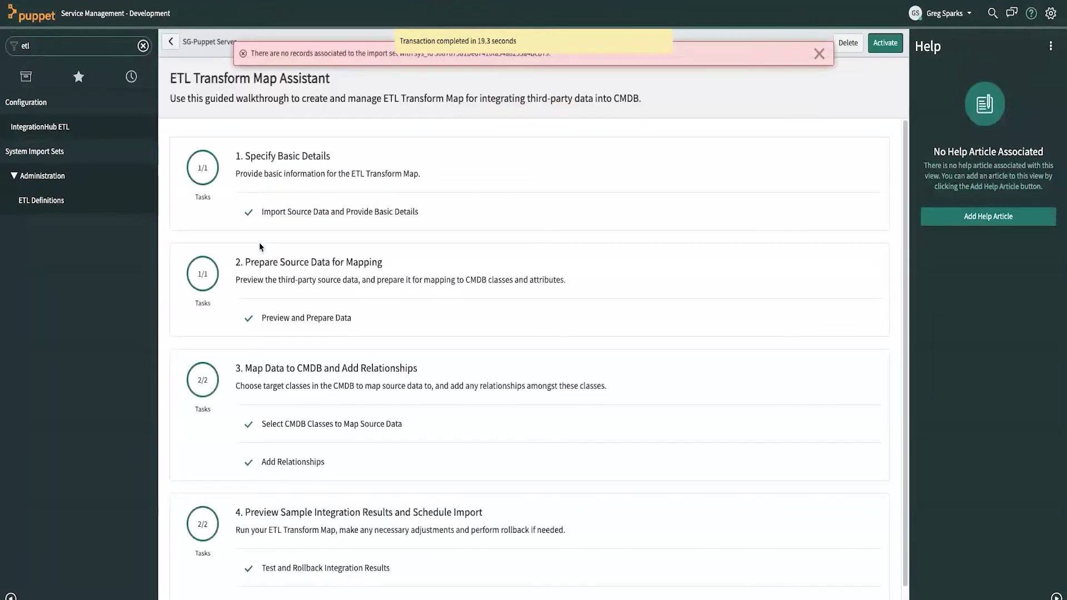
# Set the basic details' sample import set to a freshly auto-pulled one, save, and mark complete.
pyautogui.click(367, 217)
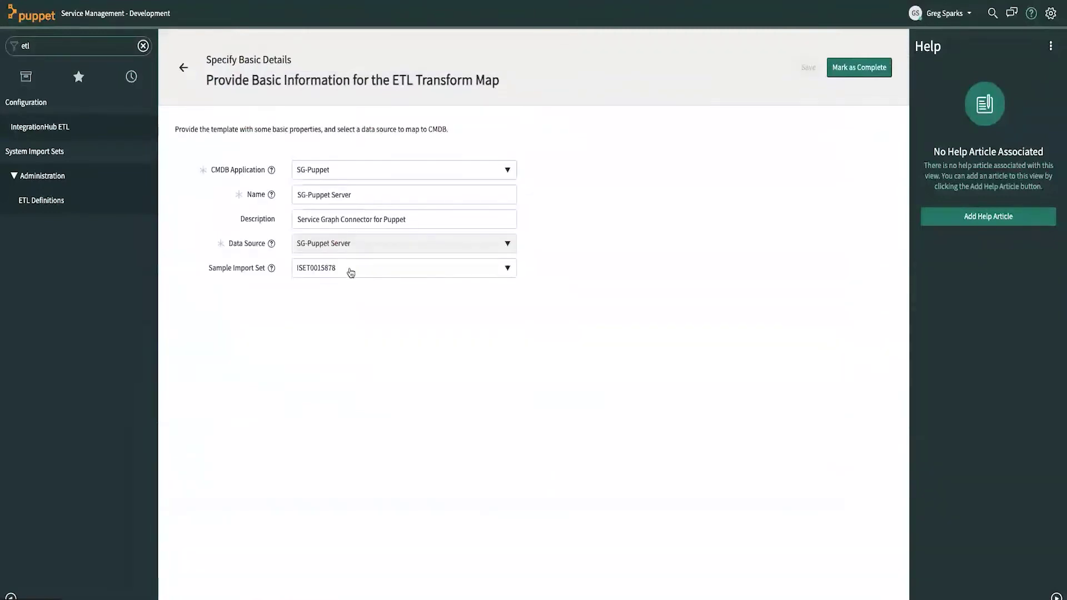
pyautogui.click(351, 272)
pyautogui.scroll(-1, 331, 404)
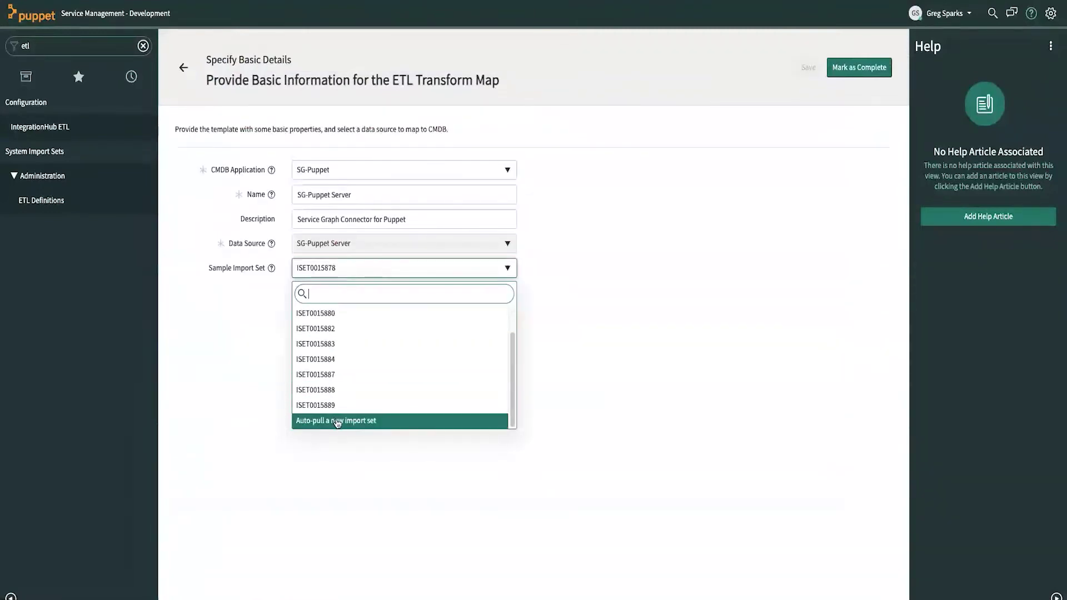
pyautogui.click(335, 421)
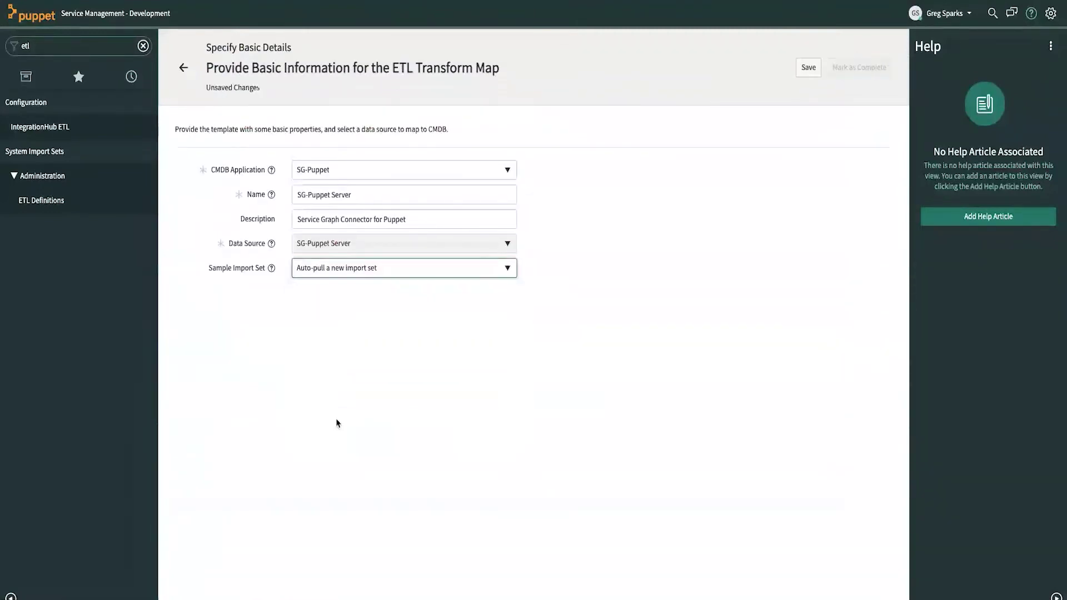
pyautogui.click(809, 69)
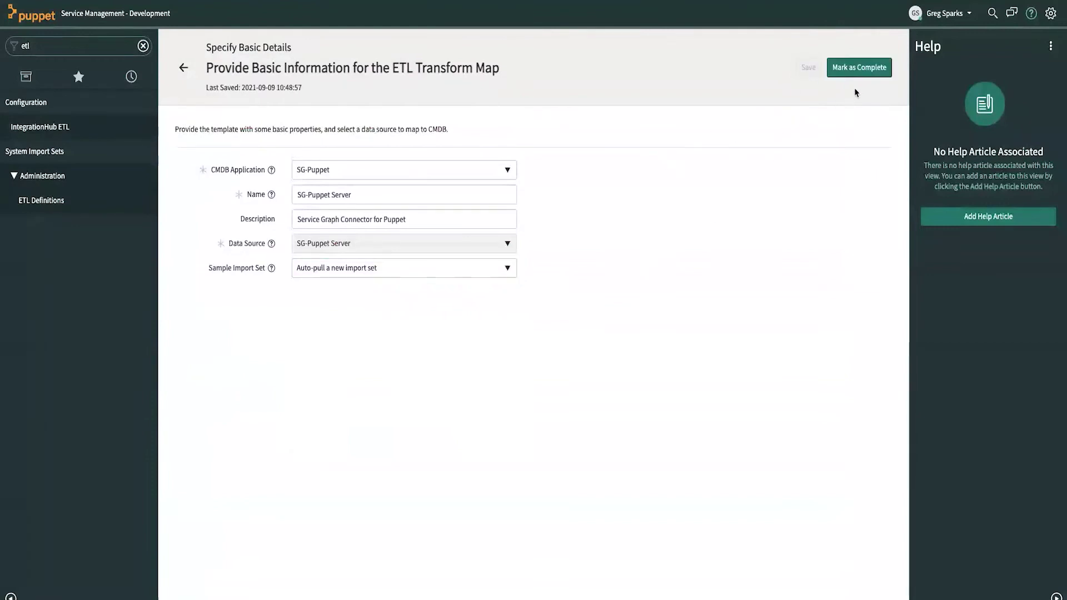
pyautogui.click(859, 71)
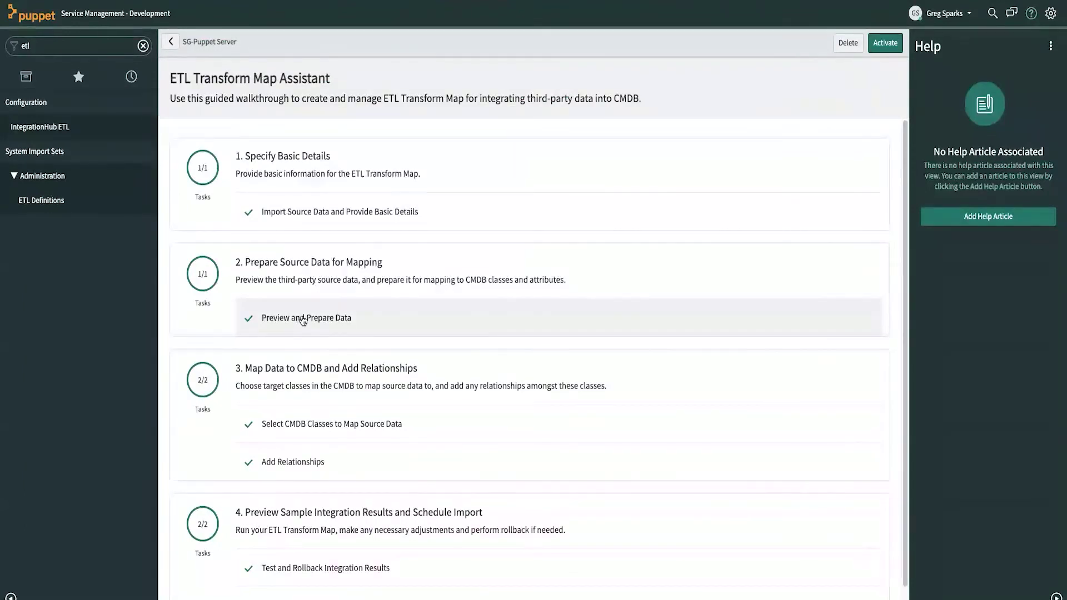
# Look over the Preview and Prepare Data page, then go back to the assistant overview.
pyautogui.click(303, 319)
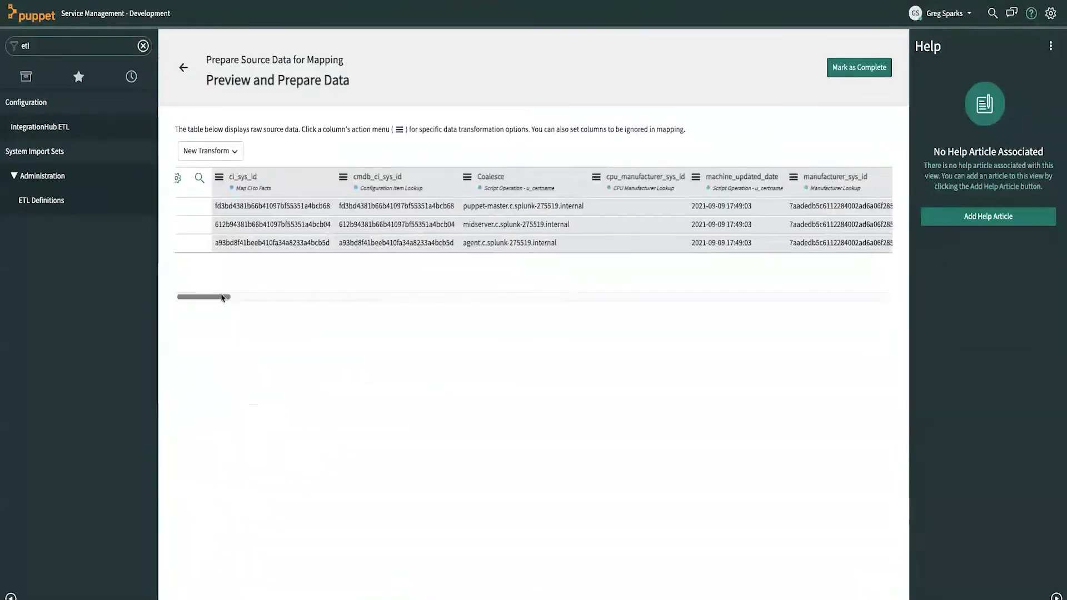
pyautogui.moveTo(221, 297); pyautogui.dragTo(229, 298)
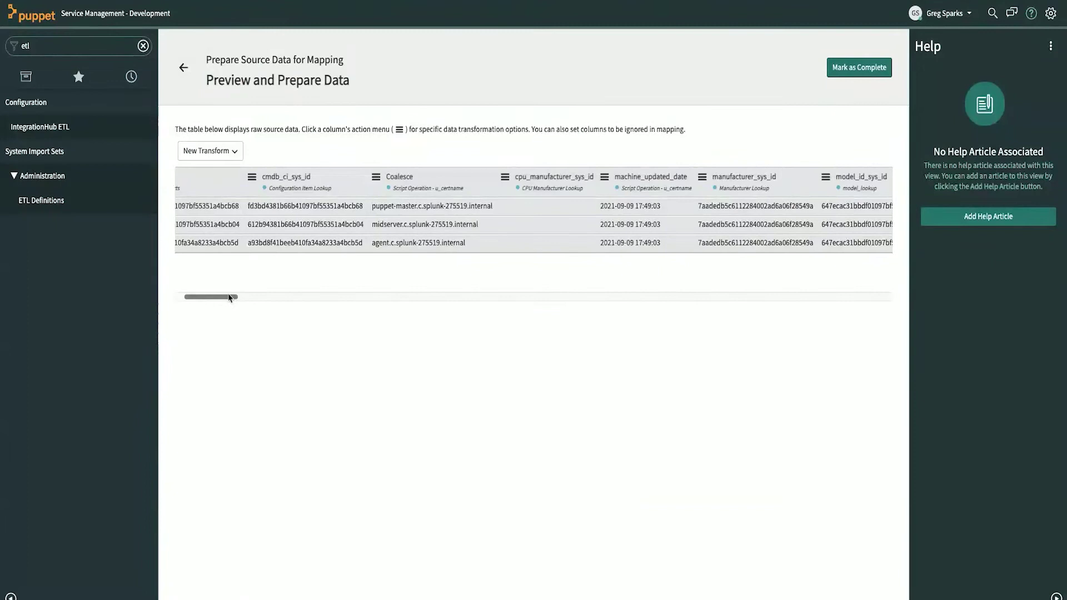
pyautogui.moveTo(229, 298); pyautogui.dragTo(208, 135)
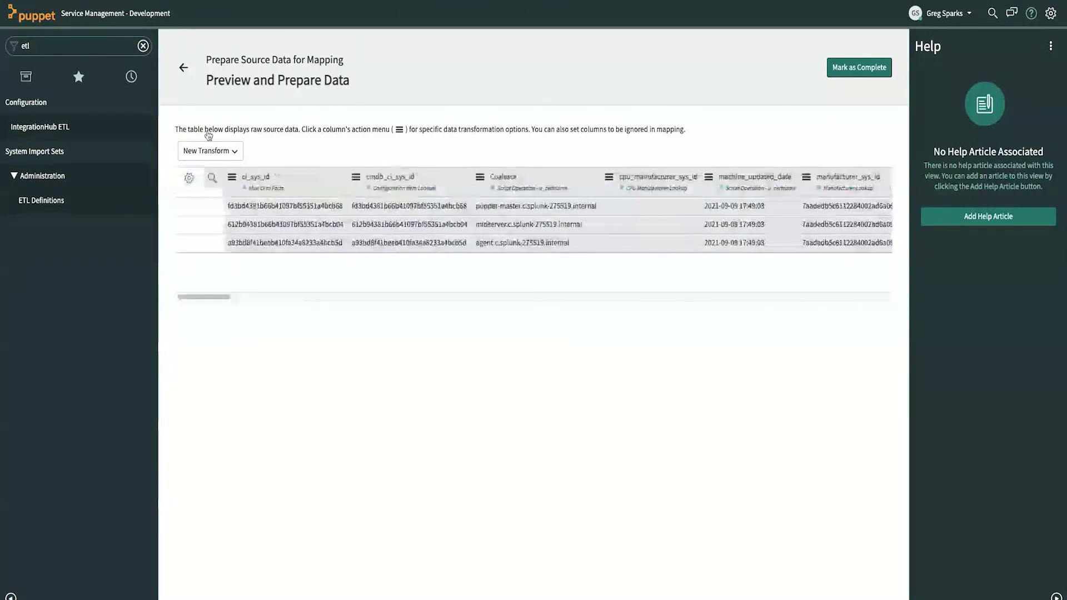
pyautogui.click(184, 69)
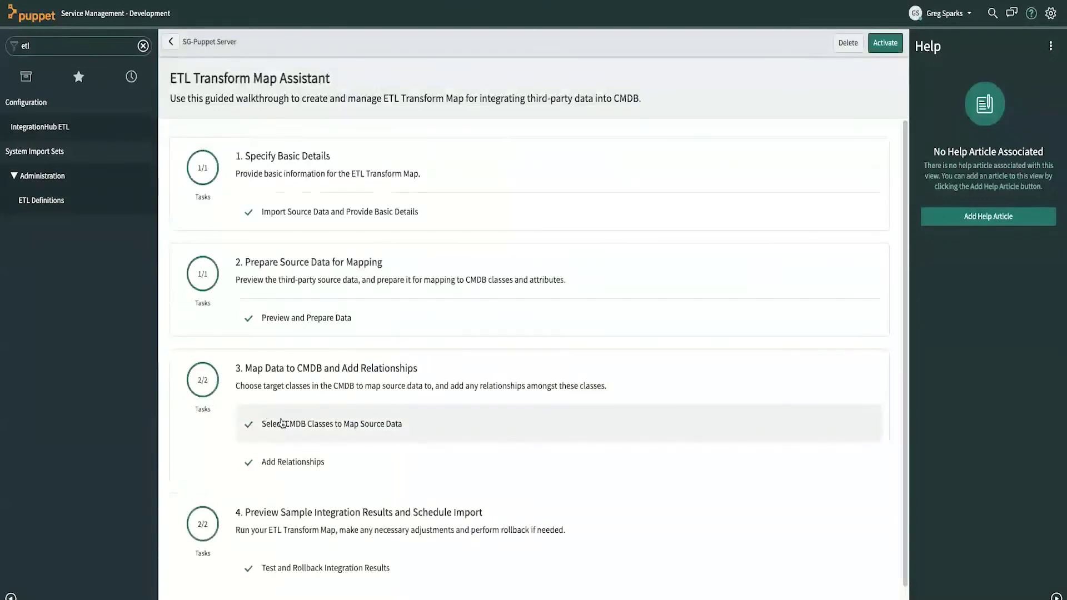
# Open Linux Server 1's mapping and review Name→u_certname and Serial number→u_serial against the source columns.
pyautogui.click(283, 424)
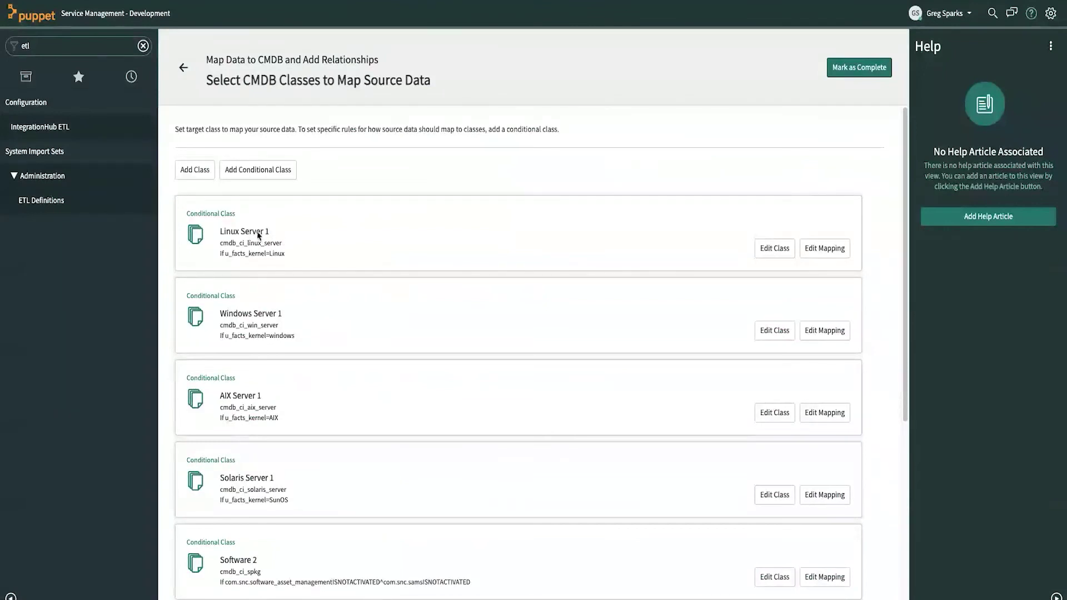
pyautogui.click(832, 250)
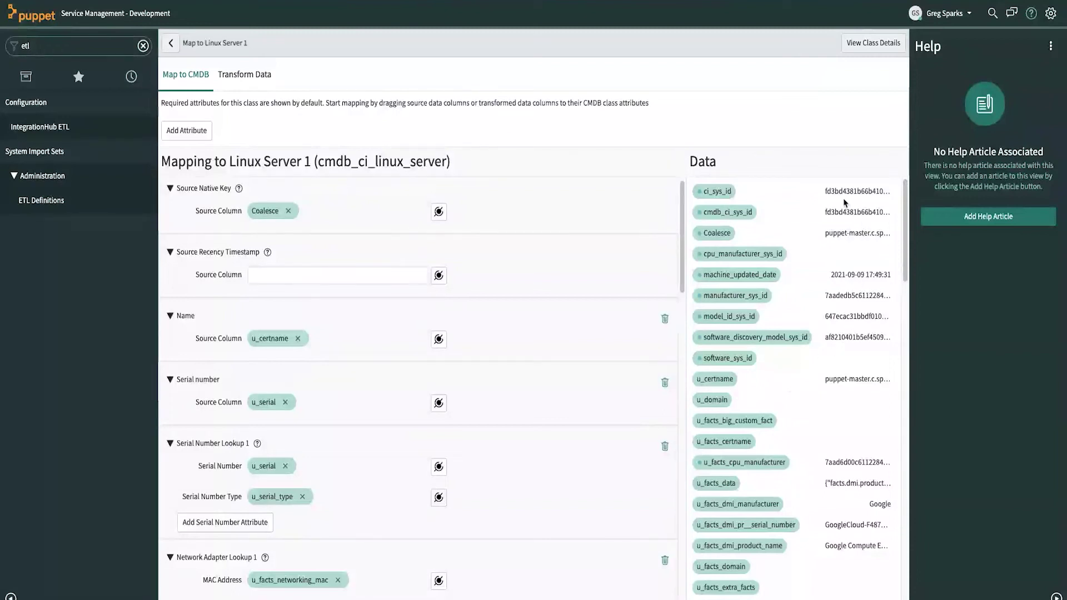
pyautogui.scroll(-1, 821, 348)
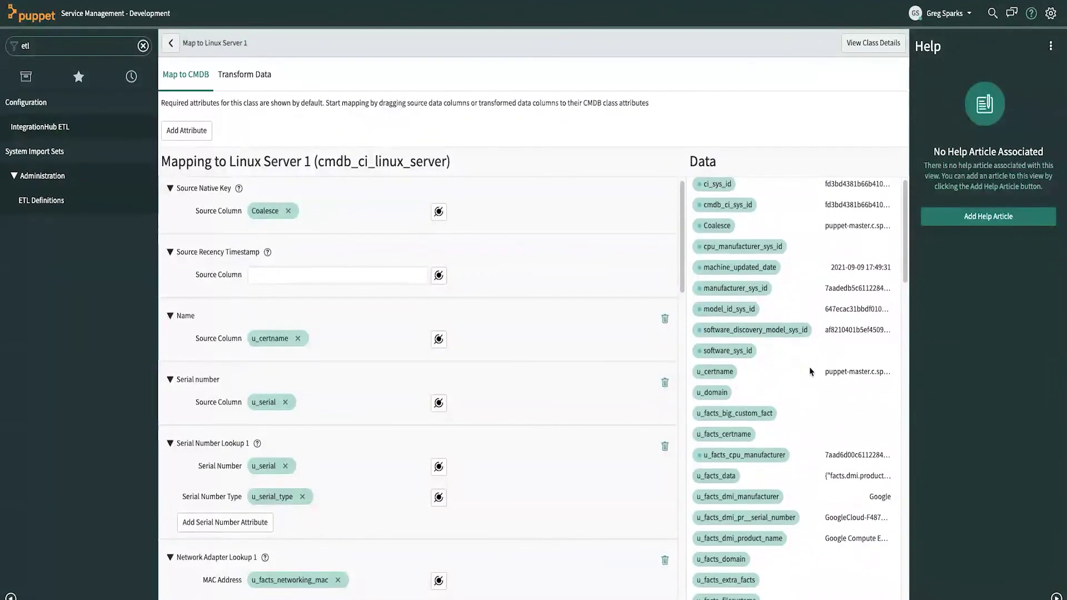
pyautogui.scroll(-3, 809, 373)
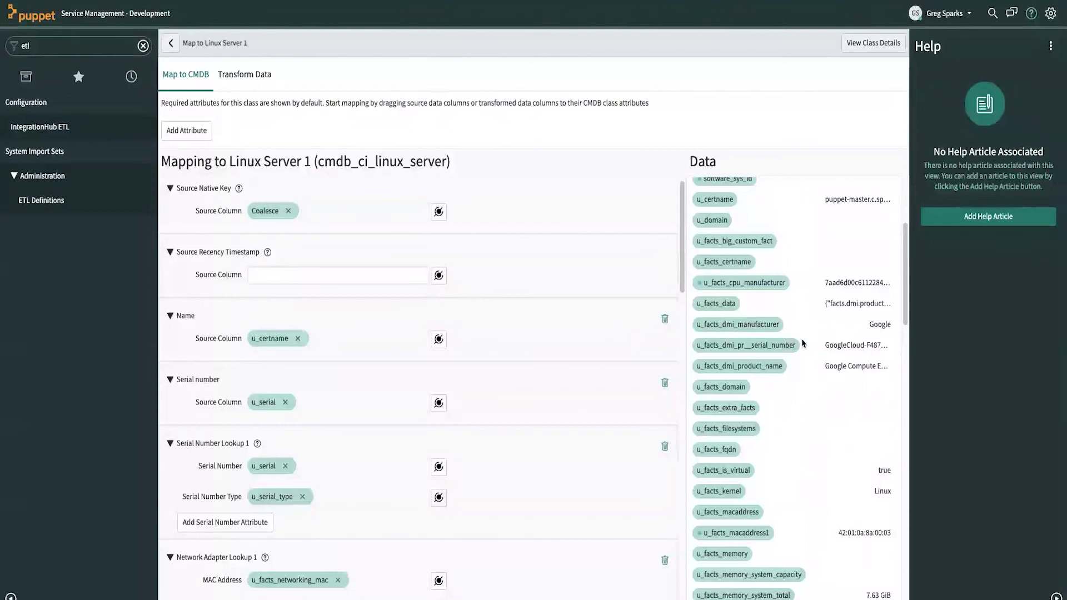
pyautogui.scroll(-5, 805, 375)
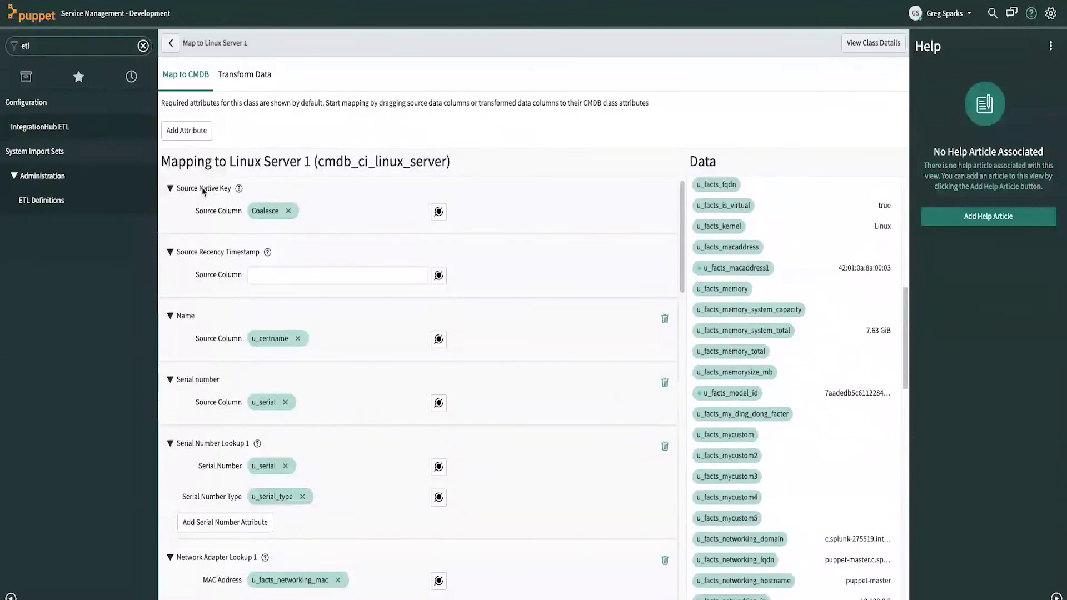
# Browse the Add Attribute options without adding any, then filter the navigator to 'puppet'.
pyautogui.click(189, 133)
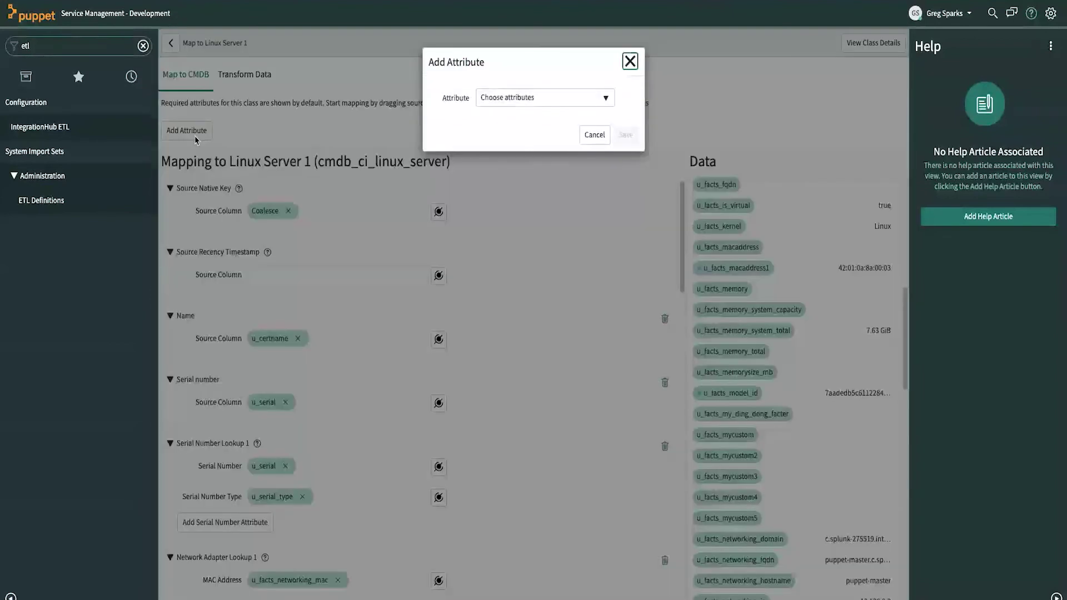
pyautogui.click(489, 100)
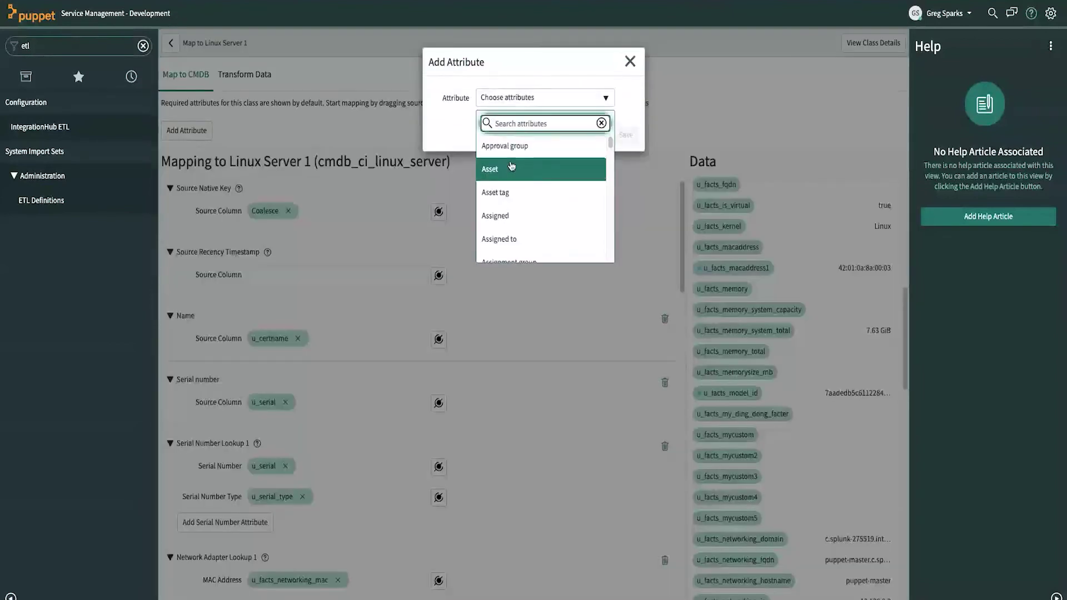
pyautogui.scroll(-1, 523, 202)
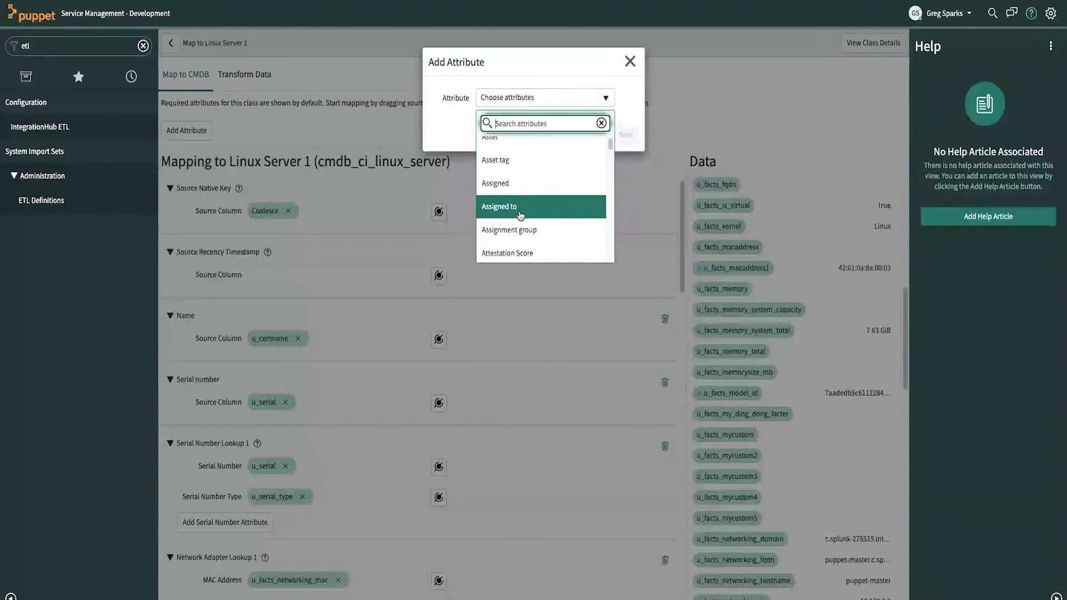
pyautogui.click(630, 62)
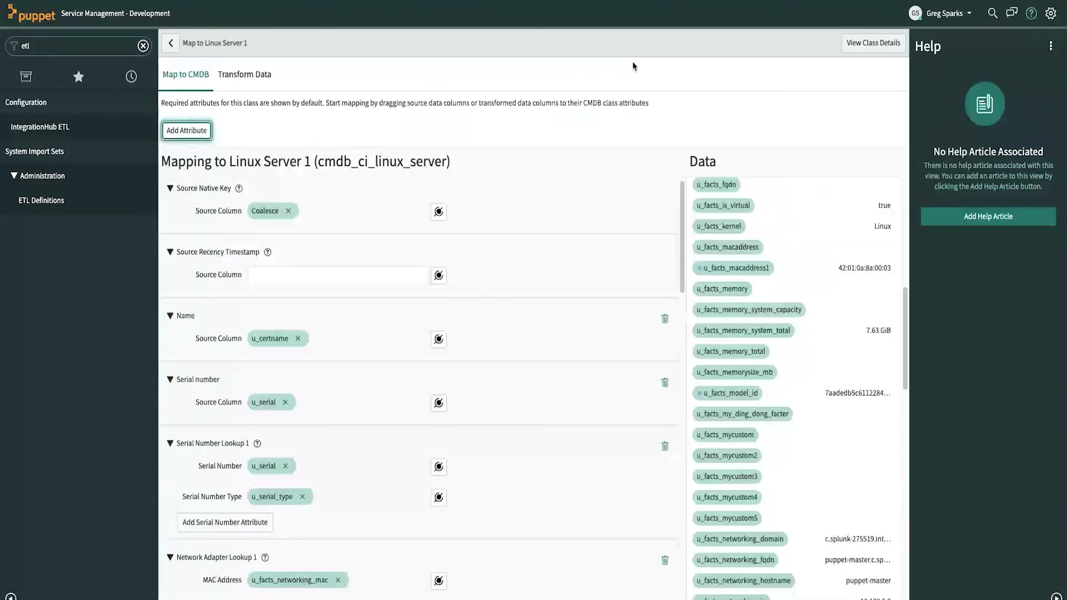
pyautogui.doubleClick(132, 47)
pyautogui.write('puppet')
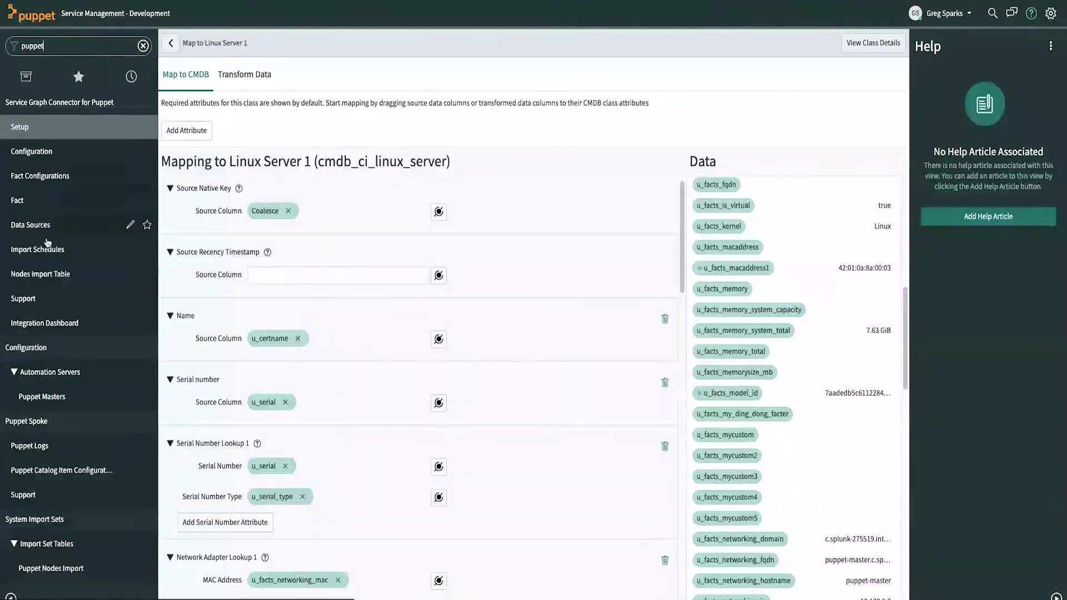
# From the Puppet Nodes Import Table, open the puppet-master.c.splunk-275519.internal import record to see its facts.
pyautogui.click(58, 281)
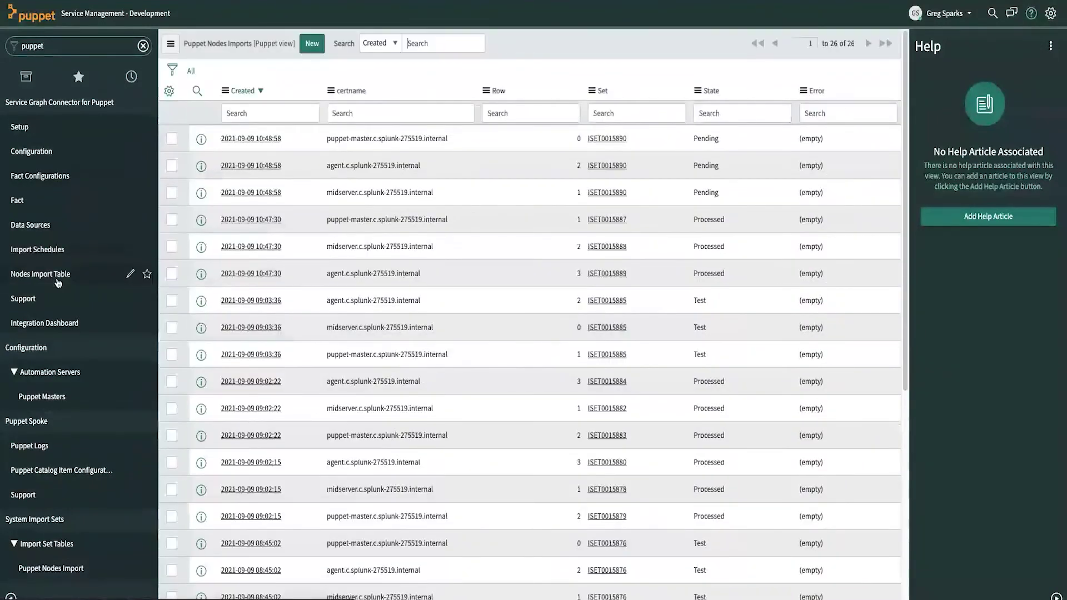
pyautogui.click(592, 91)
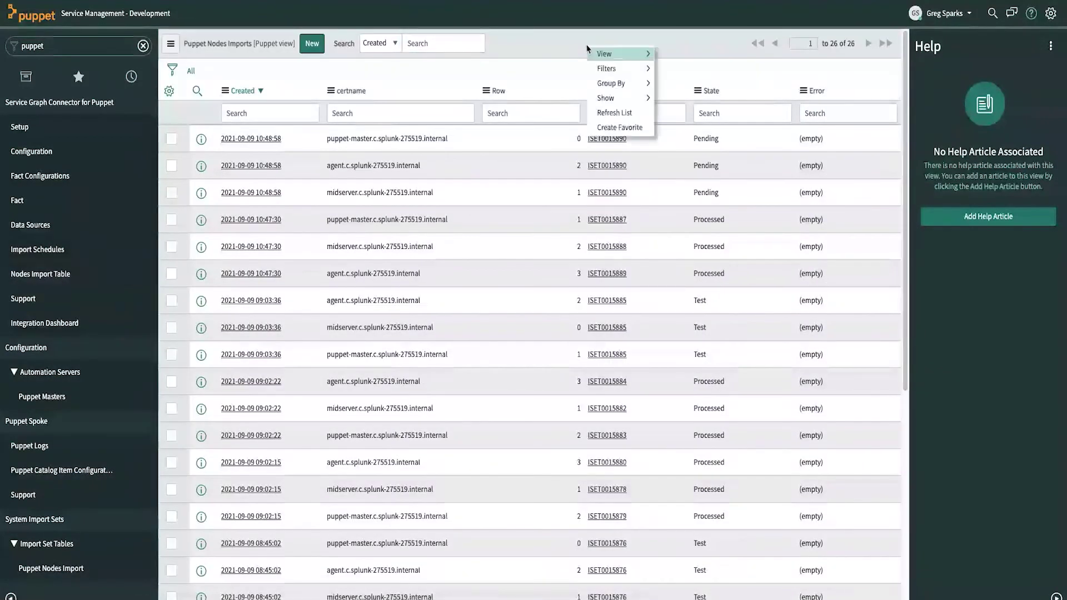
pyautogui.click(609, 110)
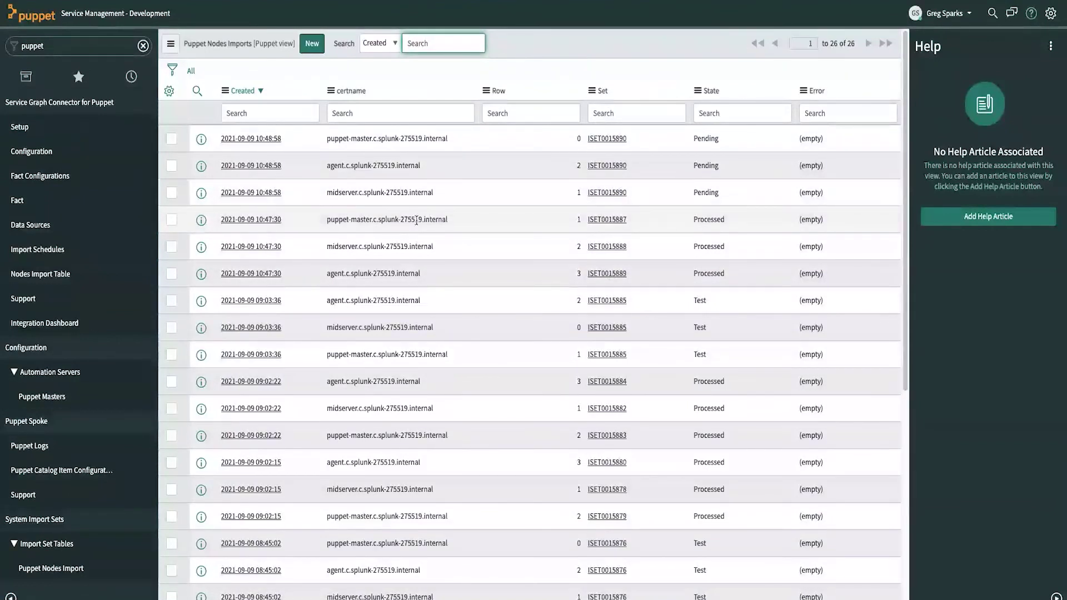
pyautogui.click(255, 219)
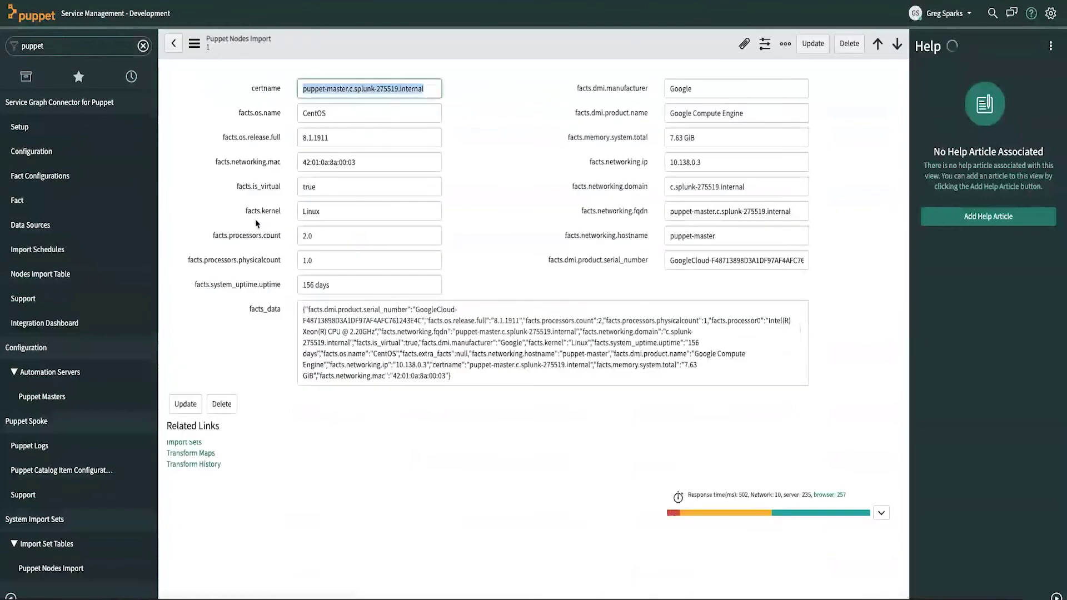
# Highlight the serial number key in facts_data, then go back to the 26-row Nodes Import Table.
pyautogui.click(309, 321)
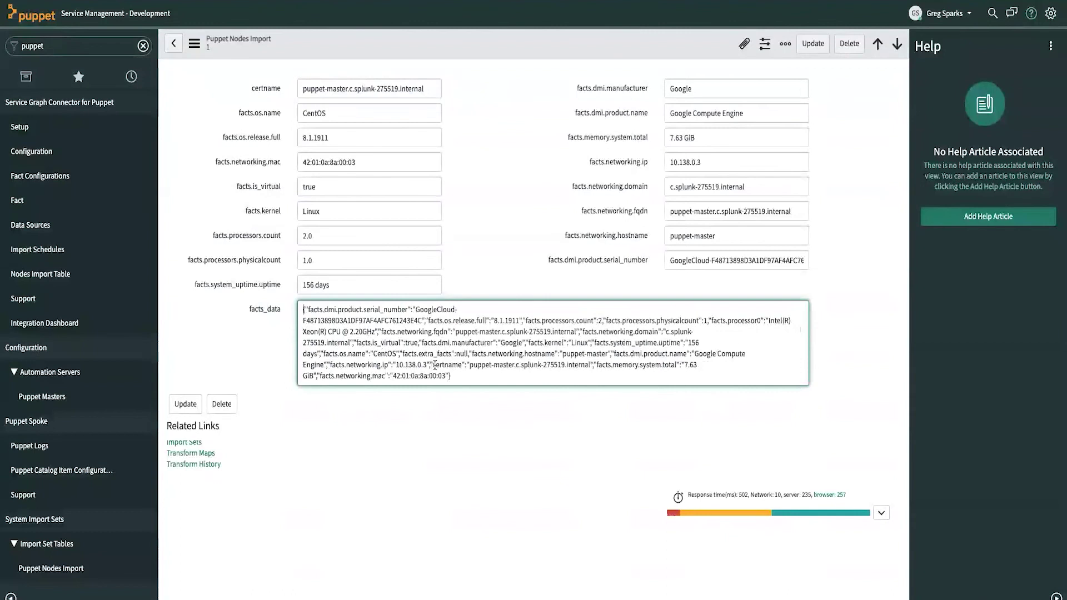
pyautogui.moveTo(308, 310); pyautogui.dragTo(472, 316)
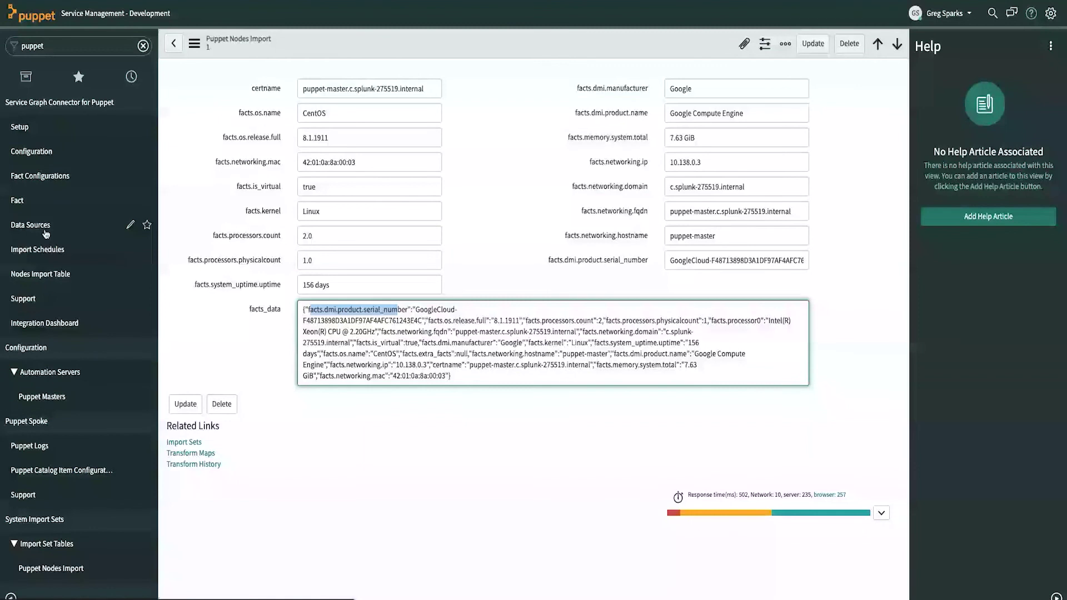
pyautogui.click(49, 279)
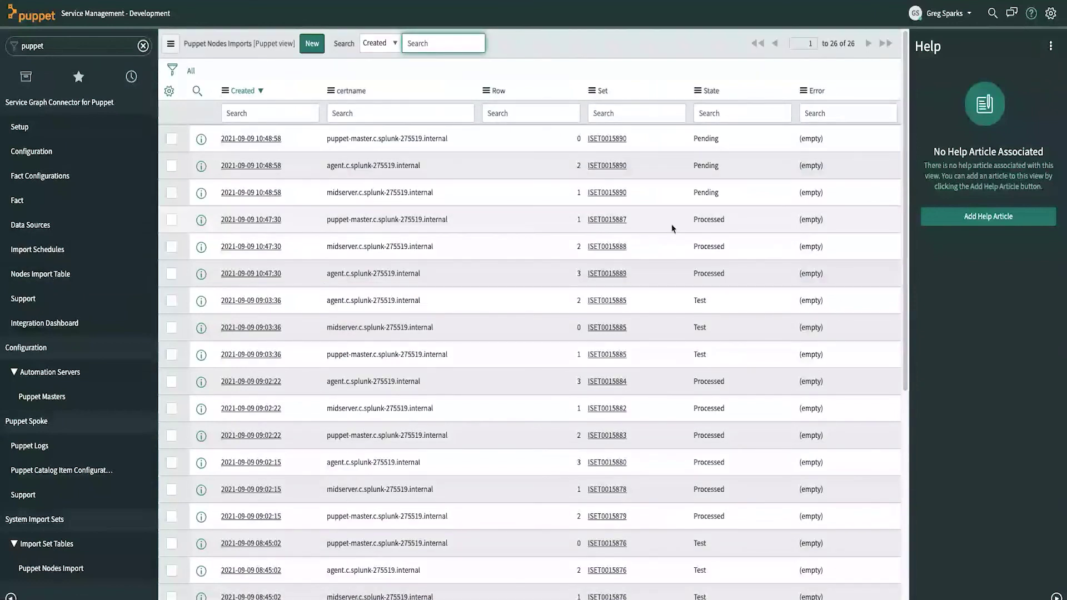
# Filter the navigator by 'linux' and open the Servers > Linux list of five servers.
pyautogui.click(69, 45)
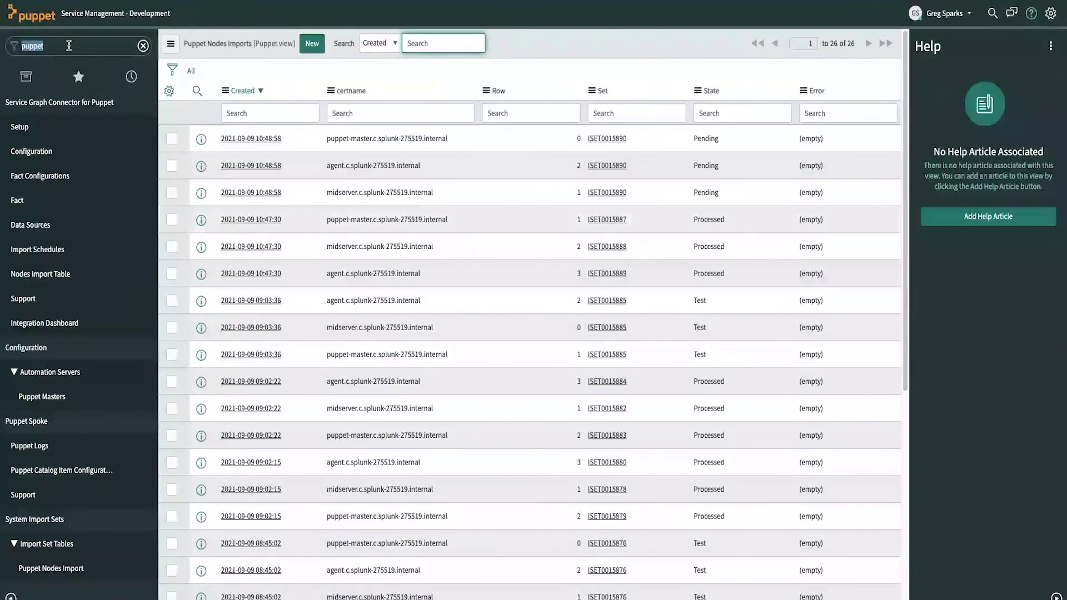
pyautogui.write('linux')
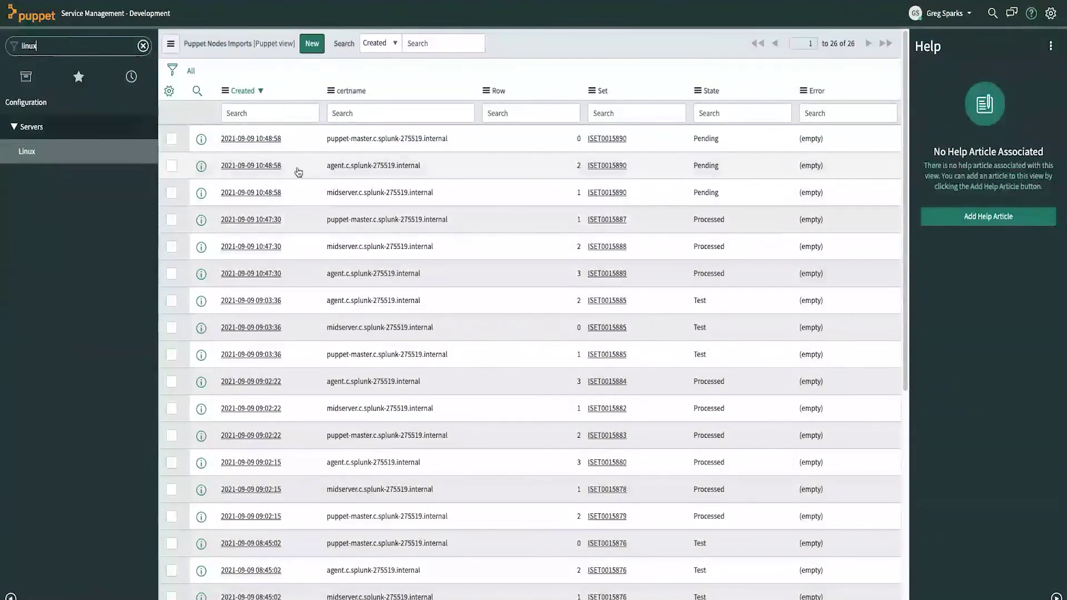
pyautogui.click(28, 152)
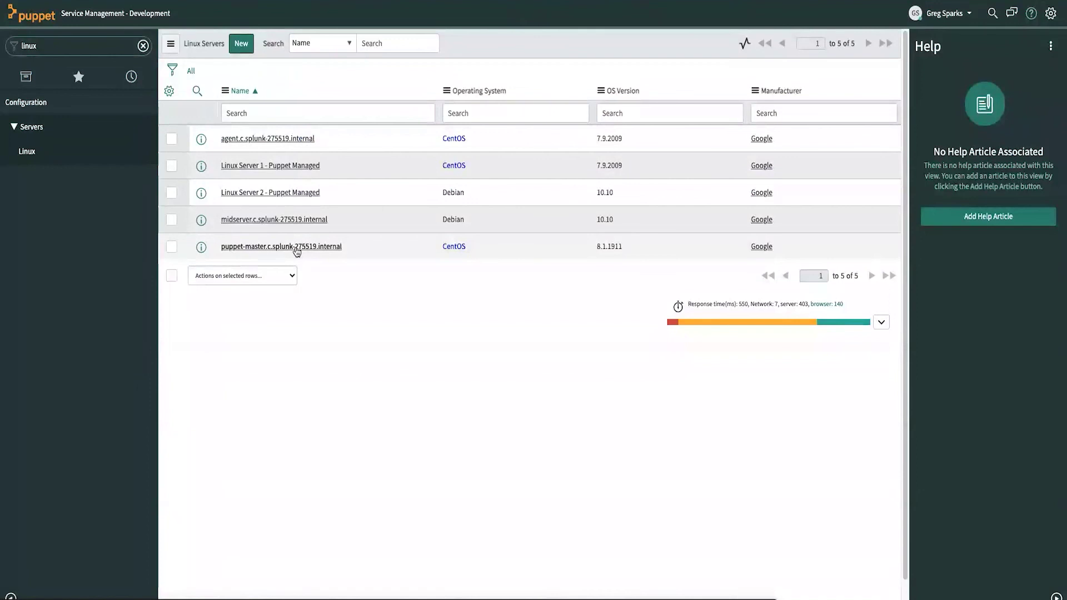
# Review the puppet-master Linux Server record (CentOS 8.1.1911, IP 10.138.0.3), then filter the navigator by 'puppet'.
pyautogui.click(295, 248)
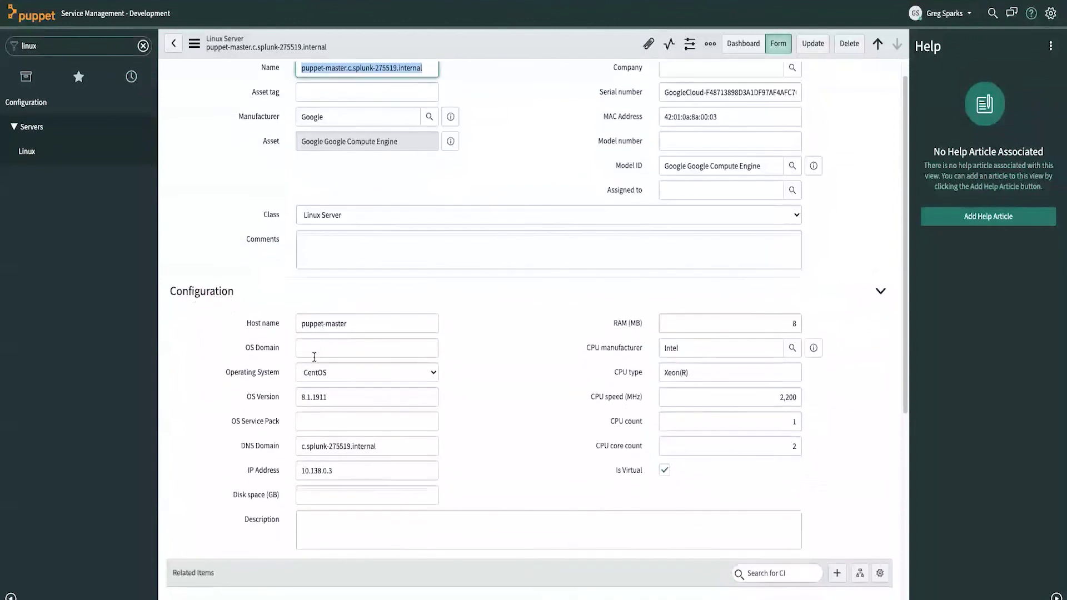
pyautogui.scroll(-5, 316, 360)
pyautogui.scroll(2, 316, 358)
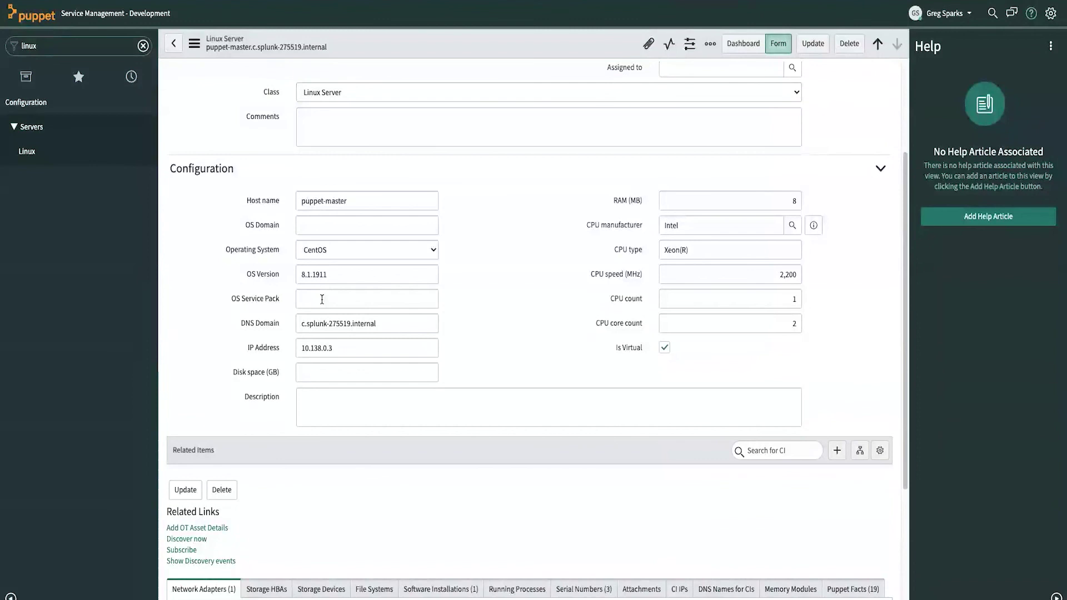
pyautogui.scroll(-2, 333, 341)
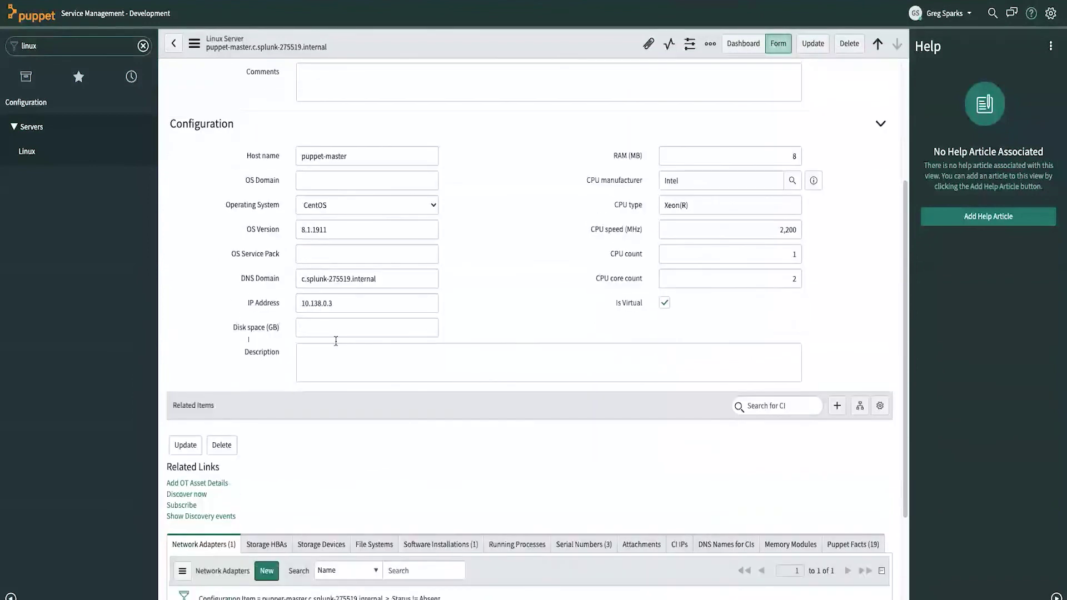
pyautogui.scroll(-2, 335, 359)
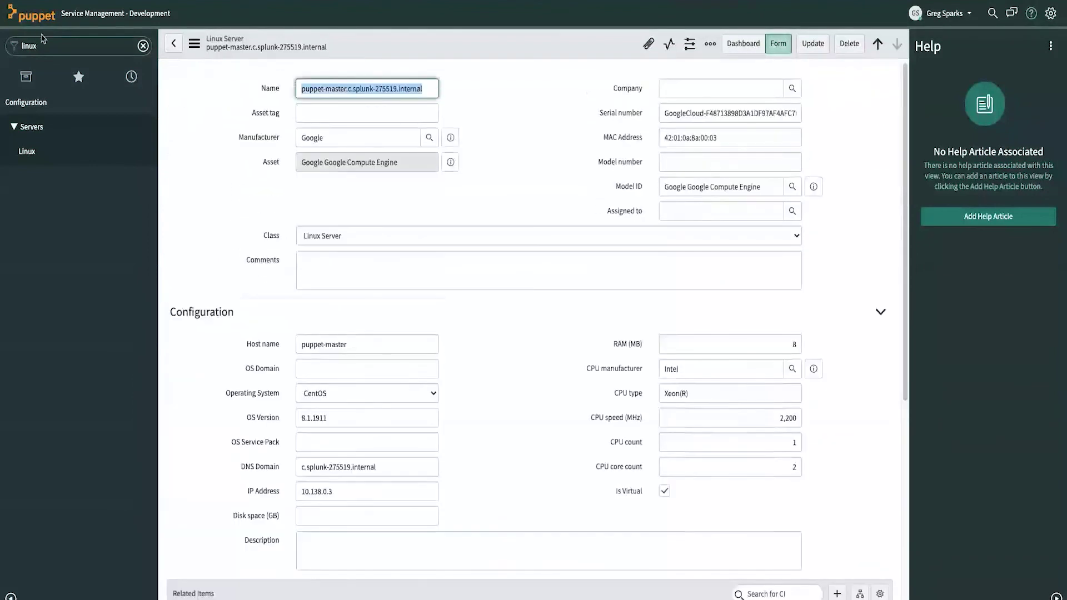
pyautogui.click(45, 40)
pyautogui.write('p')
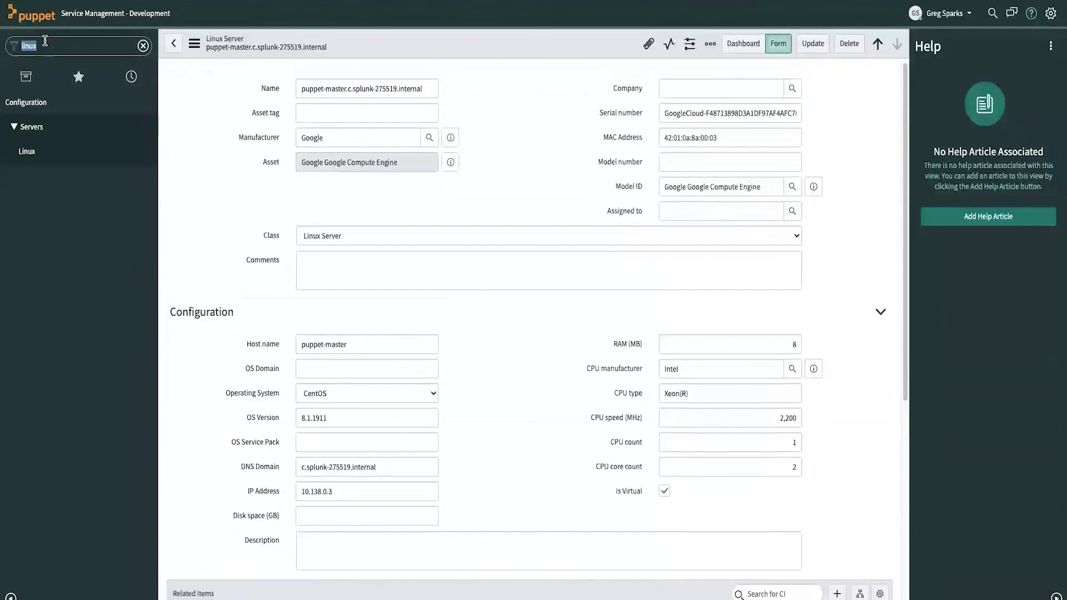
pyautogui.write('uppet')
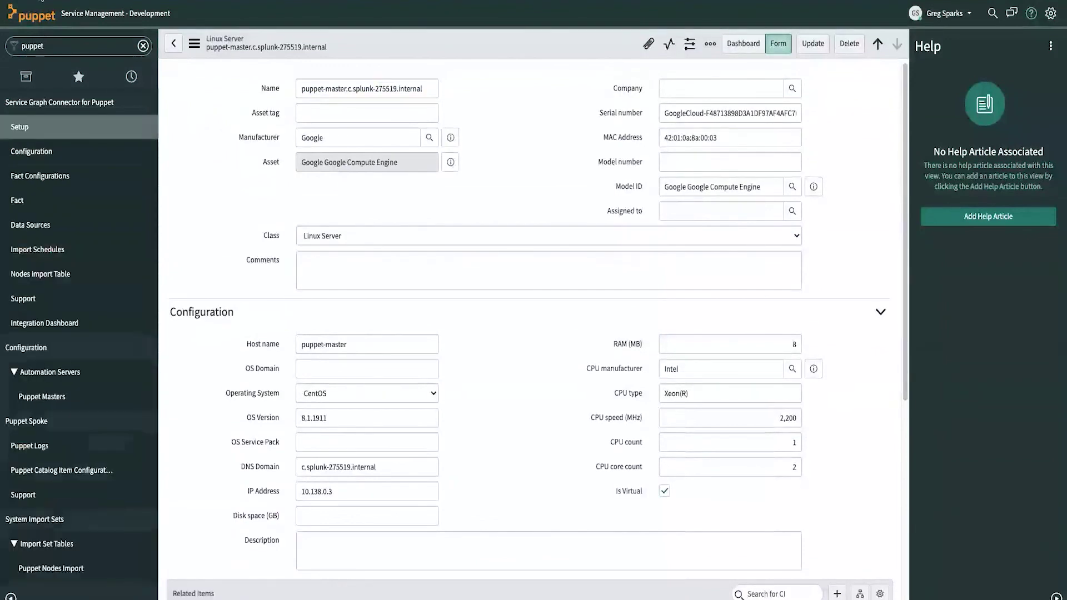
# Reopen the Puppet Nodes Import Table to check the three Pending 10:48:58 rows.
pyautogui.click(39, 275)
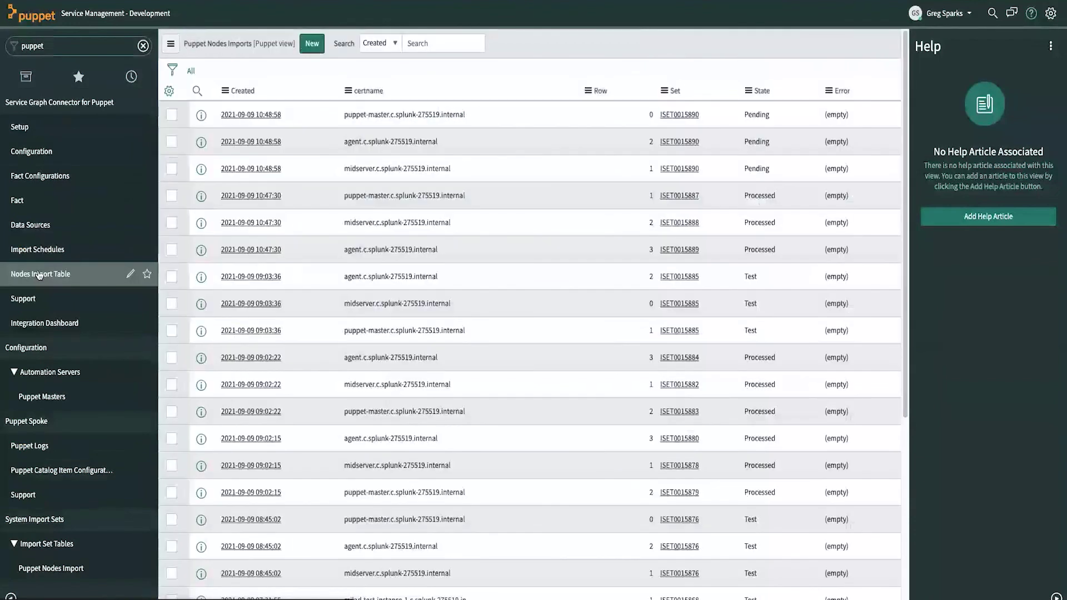